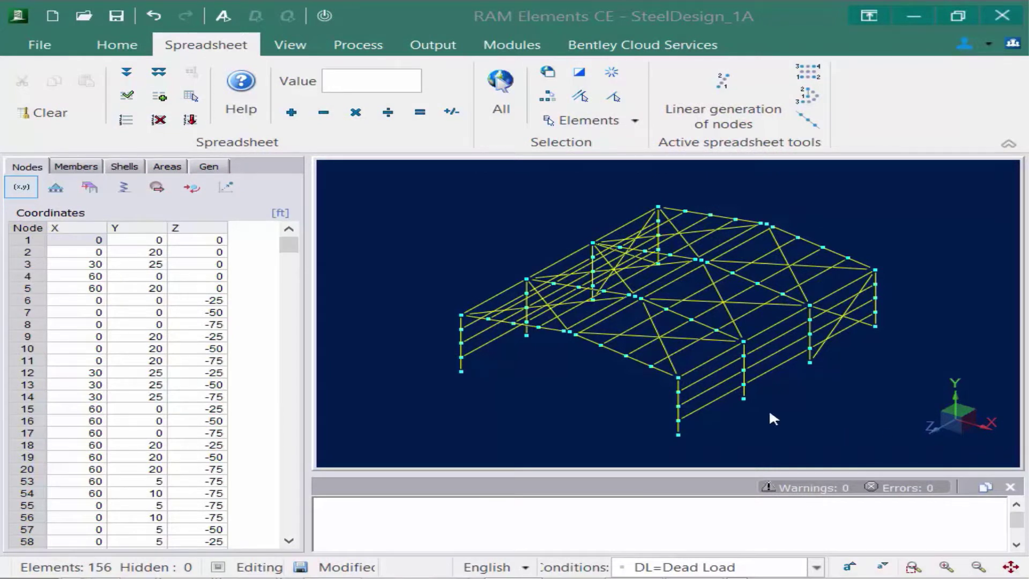
# Analyze the model with second-order P-Delta, ignoring members with loads along their span, using the Standard Newton-Raphson method.
pyautogui.click(363, 47)
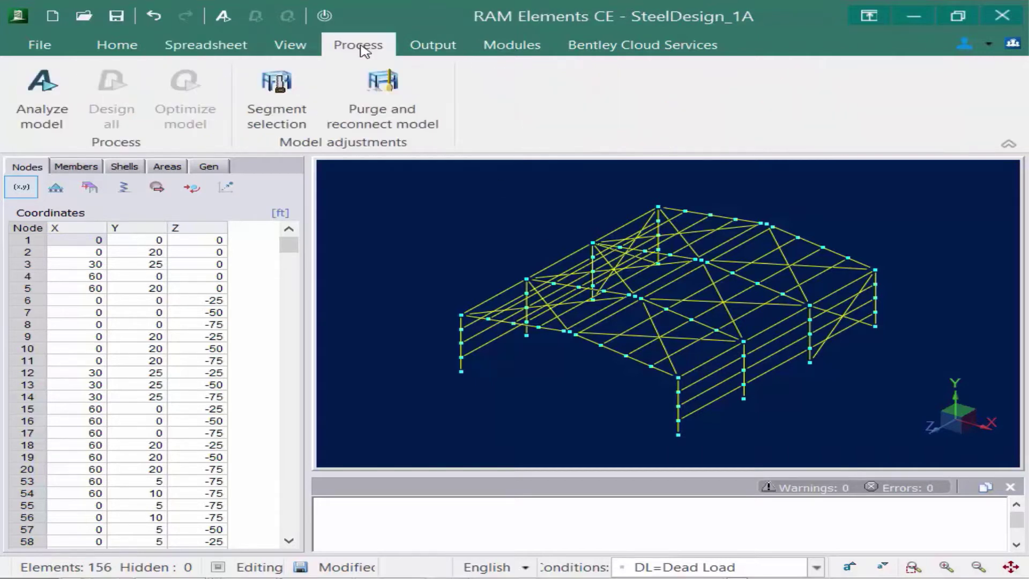
pyautogui.click(55, 109)
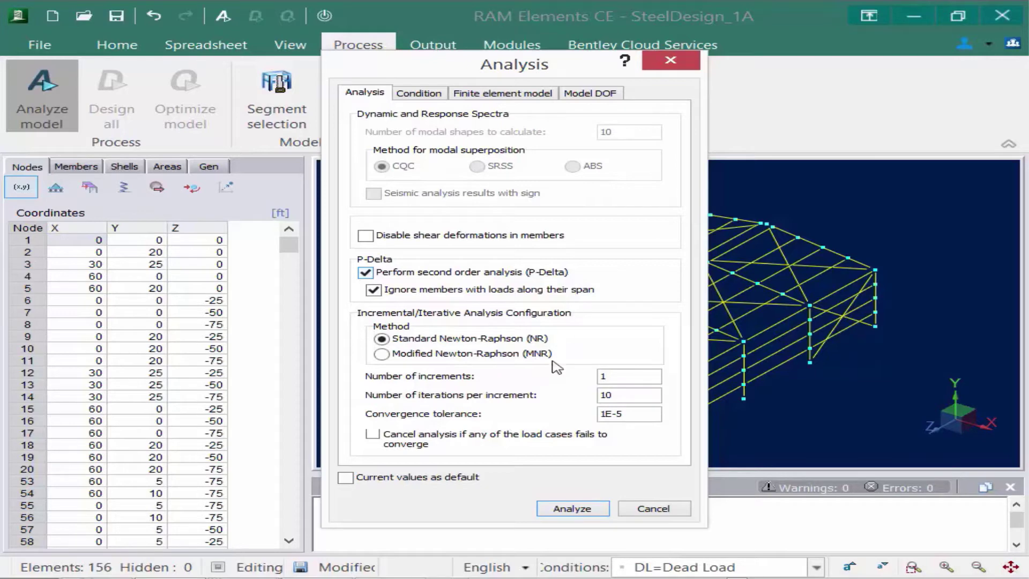
pyautogui.click(564, 509)
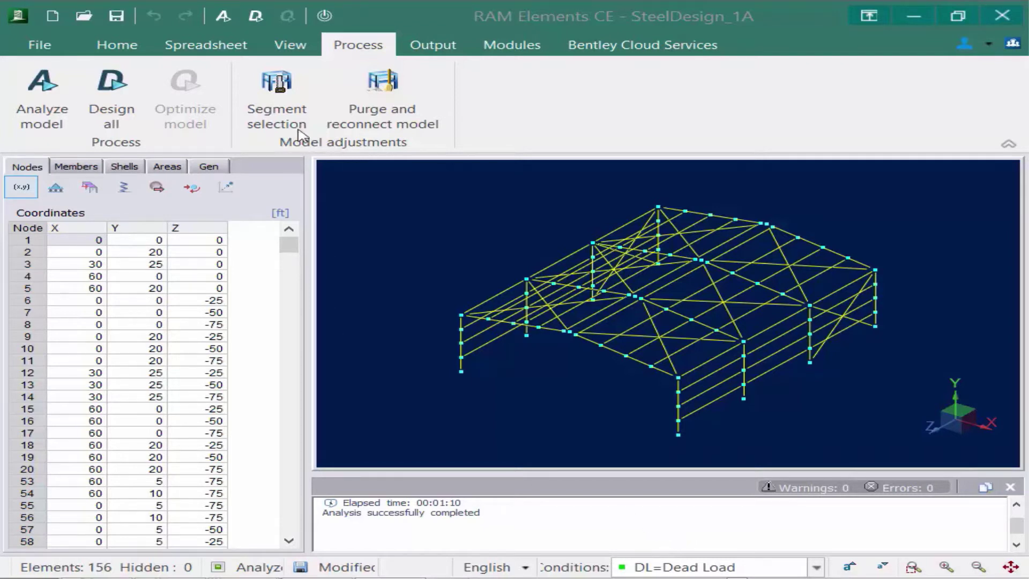
# Display all six support reaction components (Tx, Ty, Tz, Rx, Ry, Rz) on the model.
pyautogui.click(290, 47)
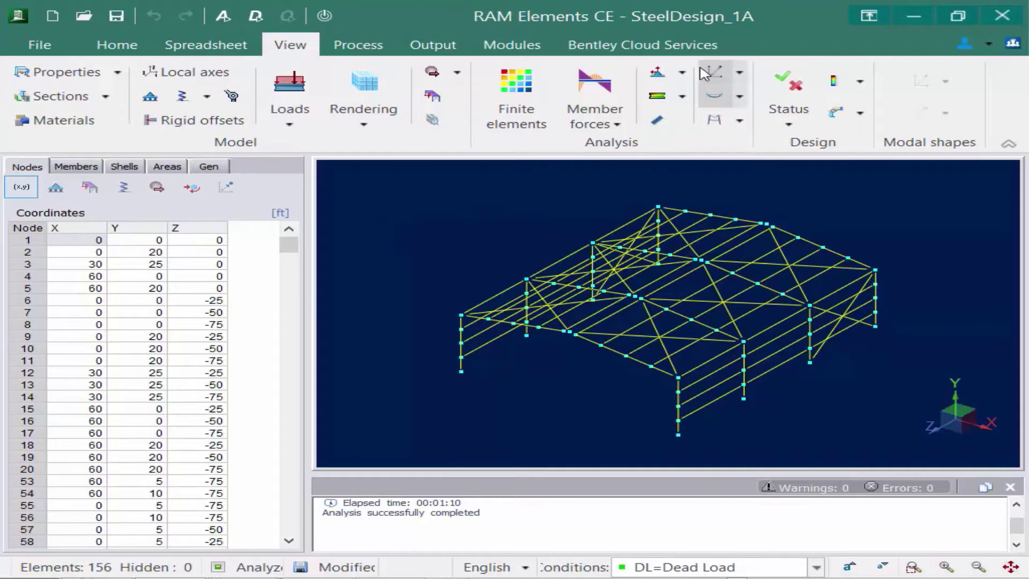
pyautogui.click(683, 73)
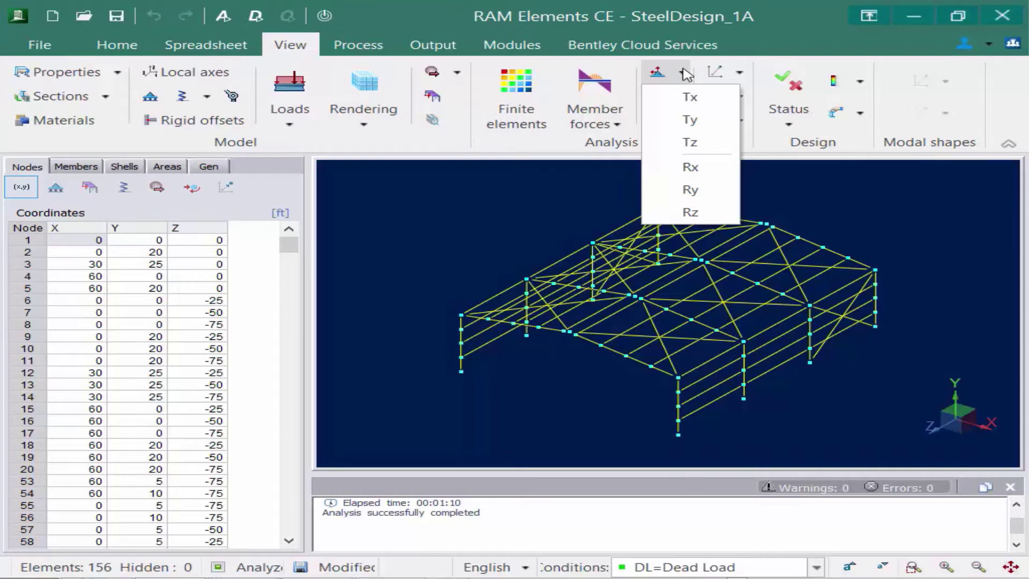
pyautogui.click(684, 99)
pyautogui.click(688, 120)
pyautogui.click(674, 143)
pyautogui.click(664, 166)
pyautogui.click(665, 191)
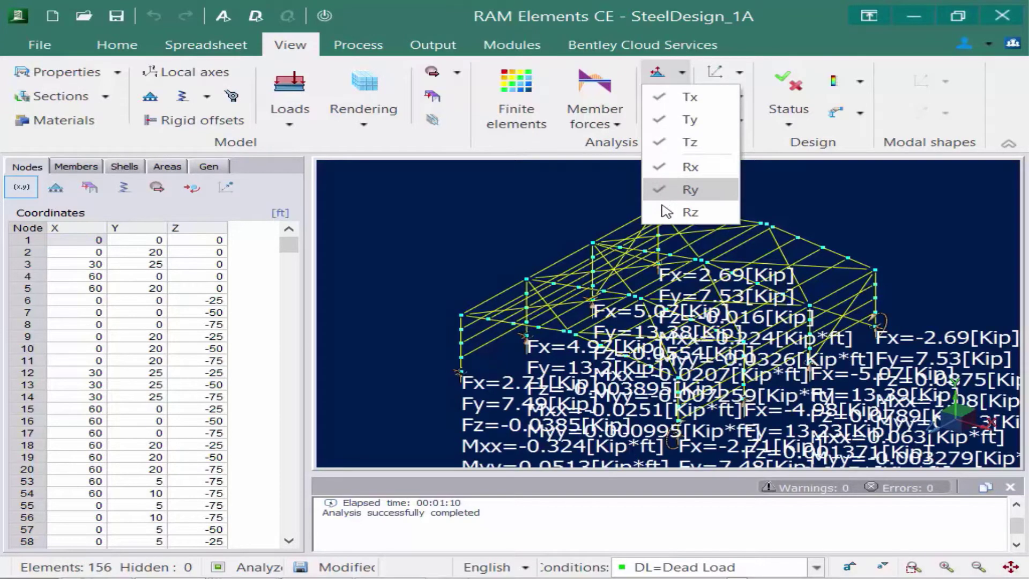
pyautogui.click(665, 212)
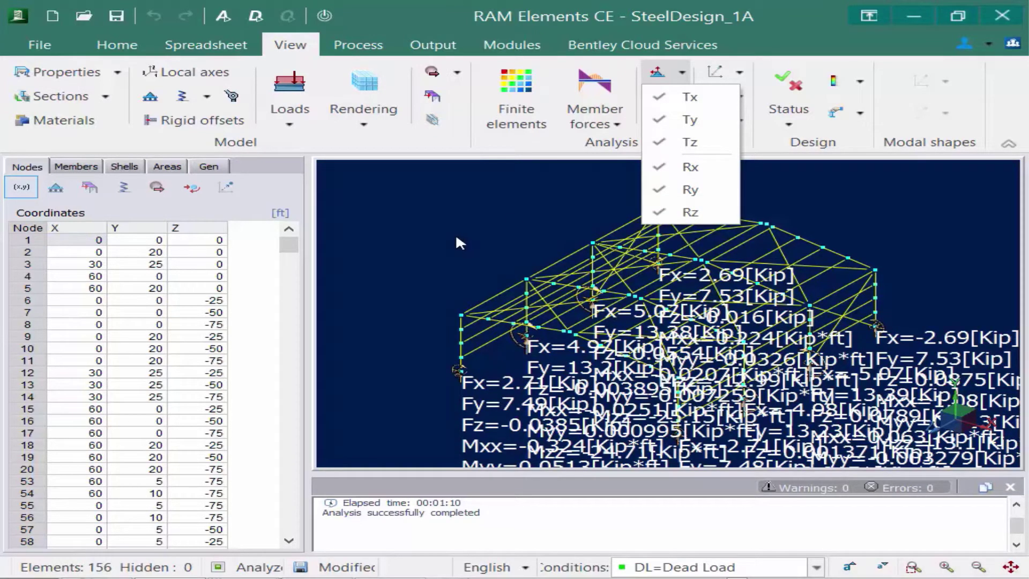
# Reduce the text size of the reaction labels in the model view.
pyautogui.click(883, 569)
pyautogui.click(883, 568)
pyautogui.click(883, 568)
pyautogui.click(883, 569)
pyautogui.click(884, 569)
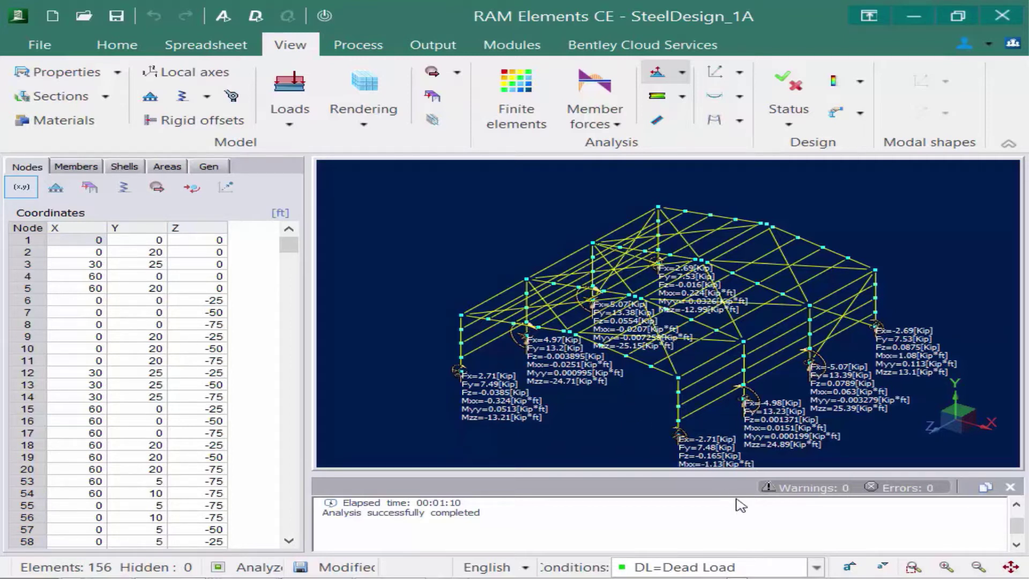
# View the support reactions under service condition S1=DL and clear the results from the model view.
pyautogui.click(816, 568)
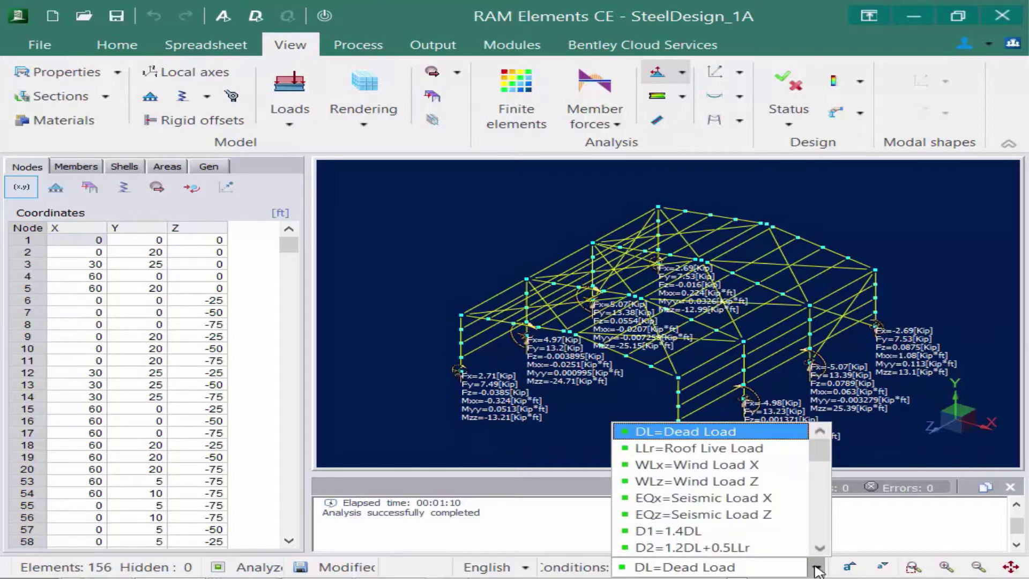
pyautogui.click(819, 548)
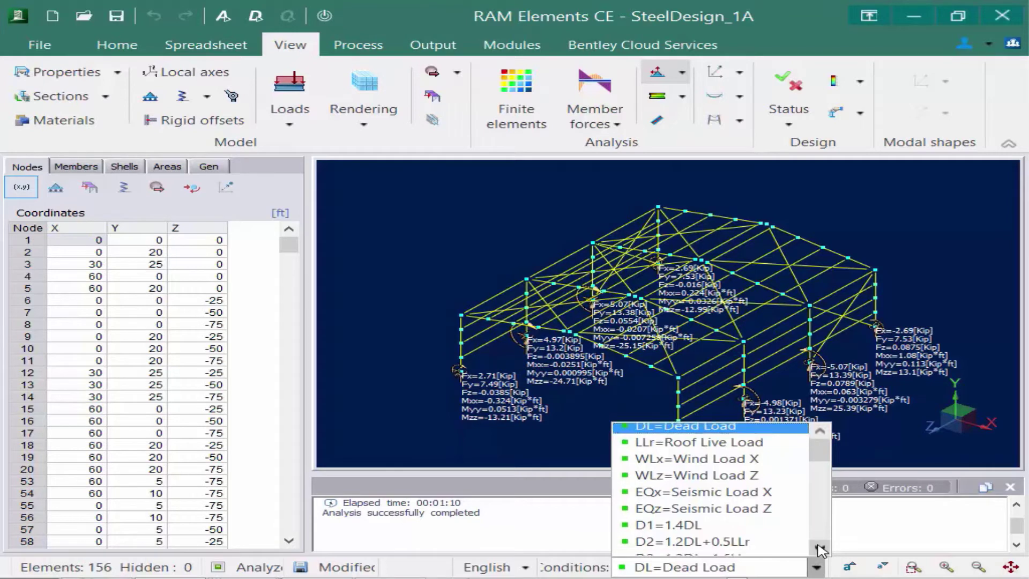
pyautogui.scroll(-3, 819, 547)
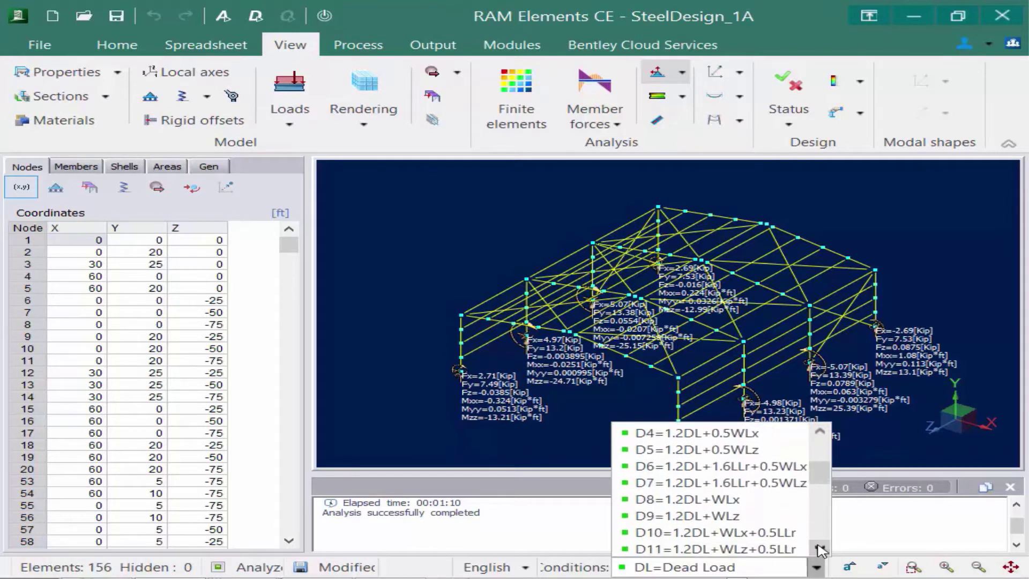
pyautogui.scroll(-4, 819, 547)
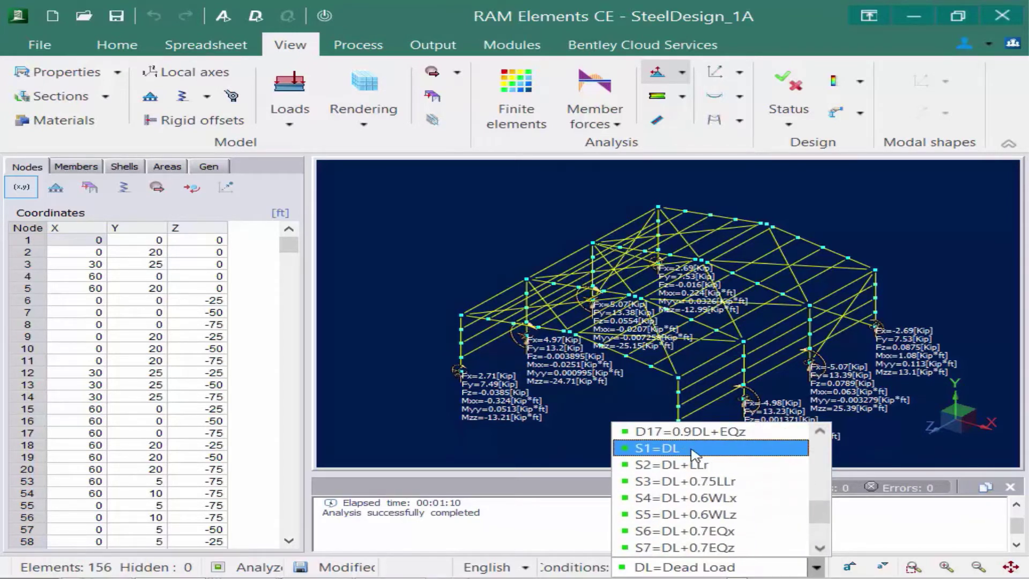
pyautogui.click(695, 454)
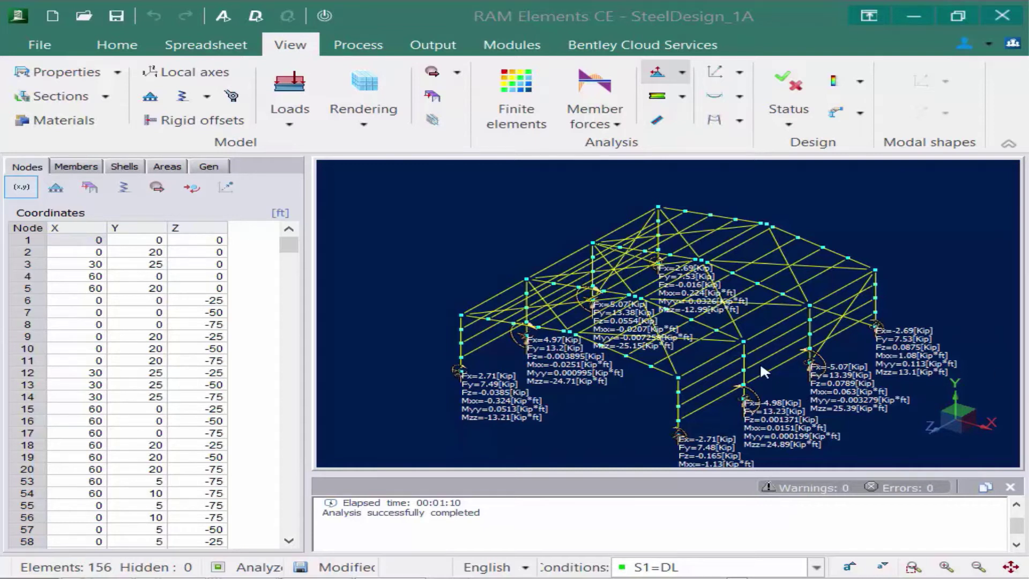
pyautogui.click(325, 16)
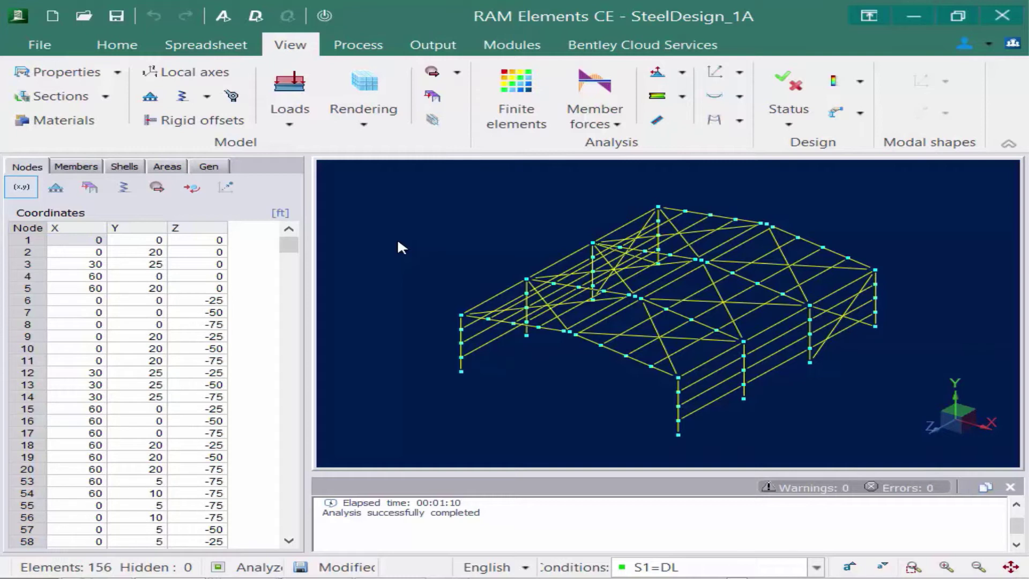
# Display the axial member forces with values, inspect the near corner column on its own, and reselect the whole structure.
pyautogui.click(614, 124)
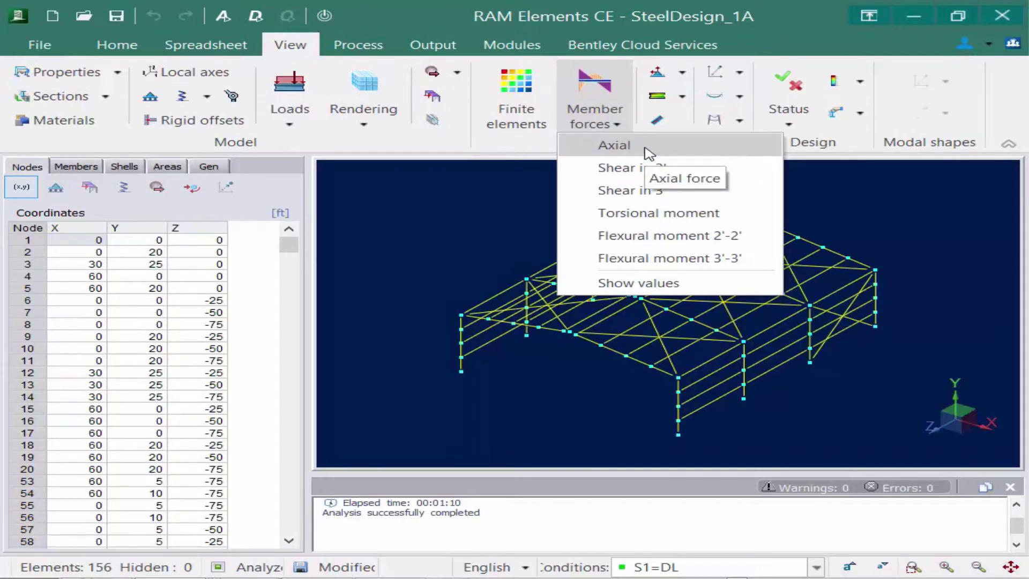
pyautogui.click(625, 152)
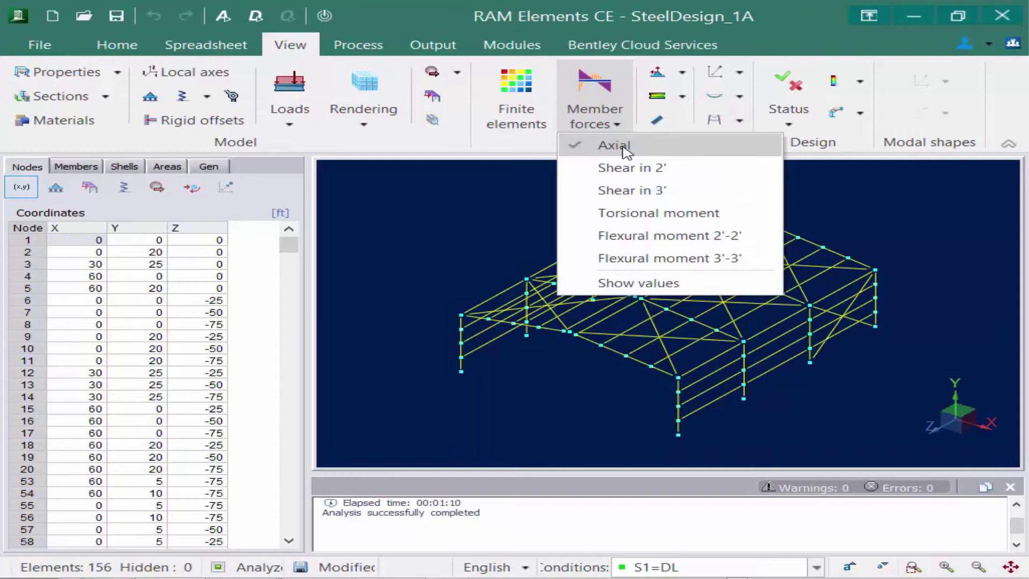
pyautogui.click(590, 284)
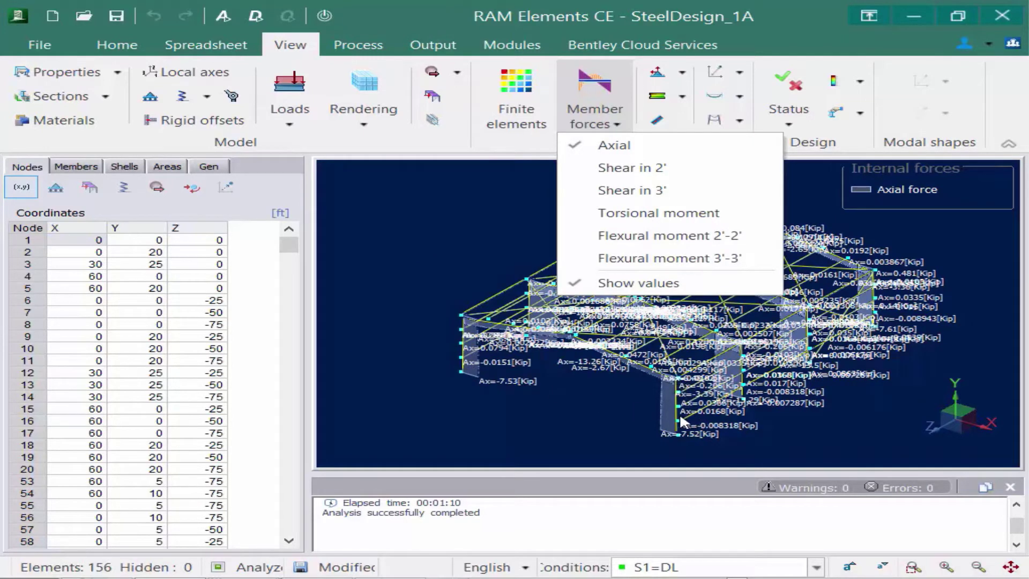
pyautogui.click(789, 28)
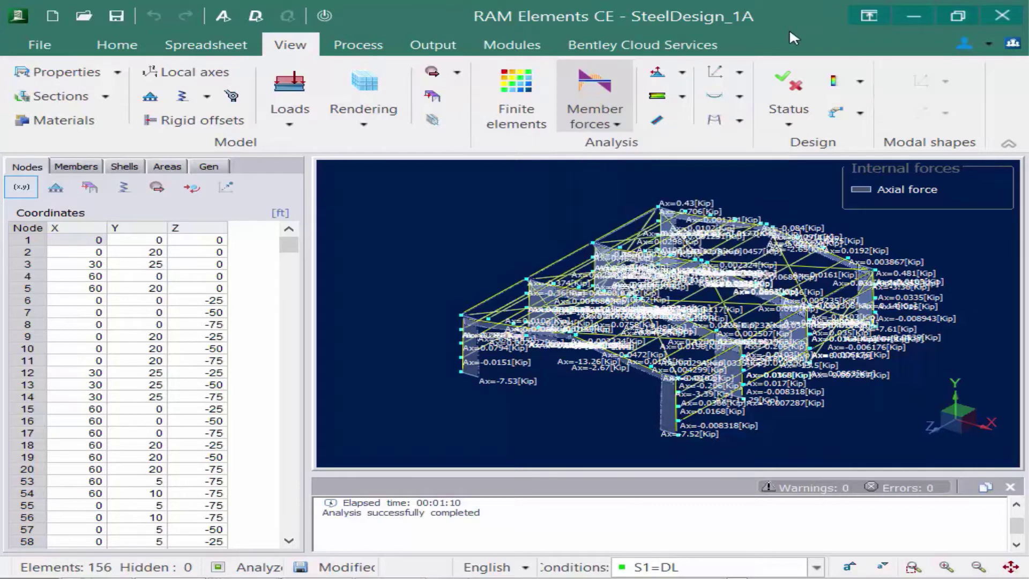
pyautogui.click(677, 421)
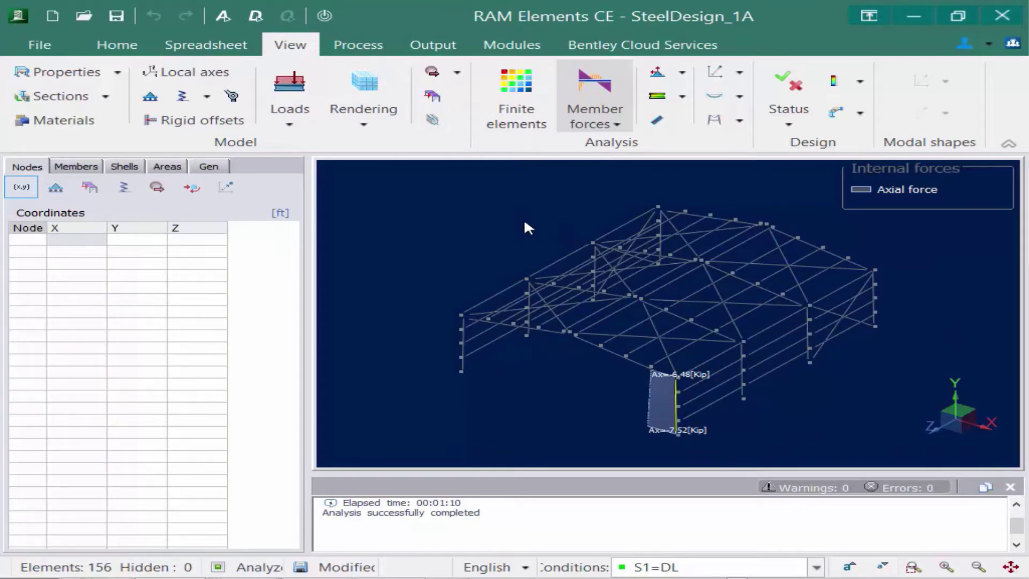
pyautogui.moveTo(535, 245); pyautogui.dragTo(965, 444)
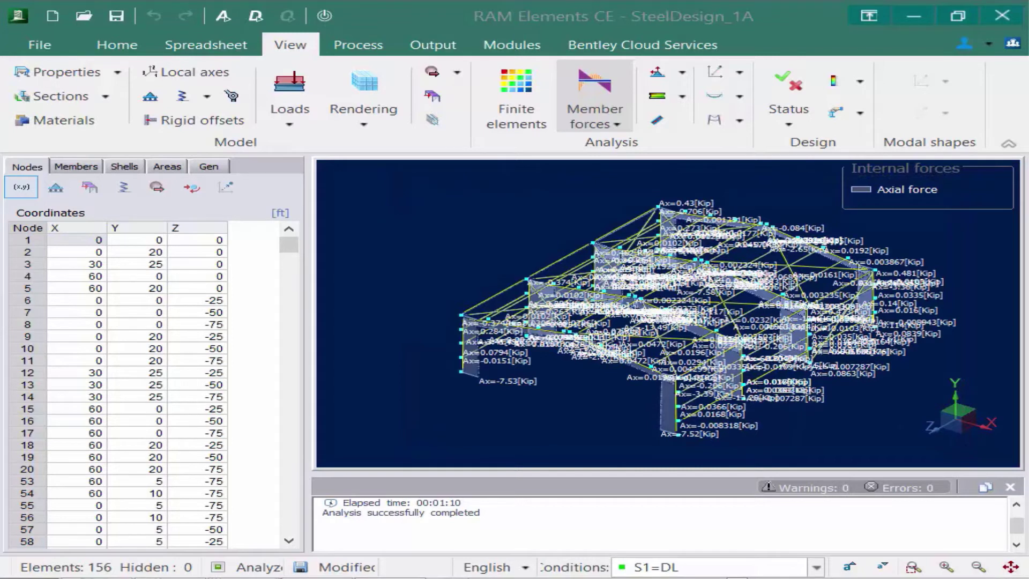
# View the Flexural moment 3'-3' diagrams with values under condition D12=1.2DL+EQx and clear the results from the view.
pyautogui.click(817, 567)
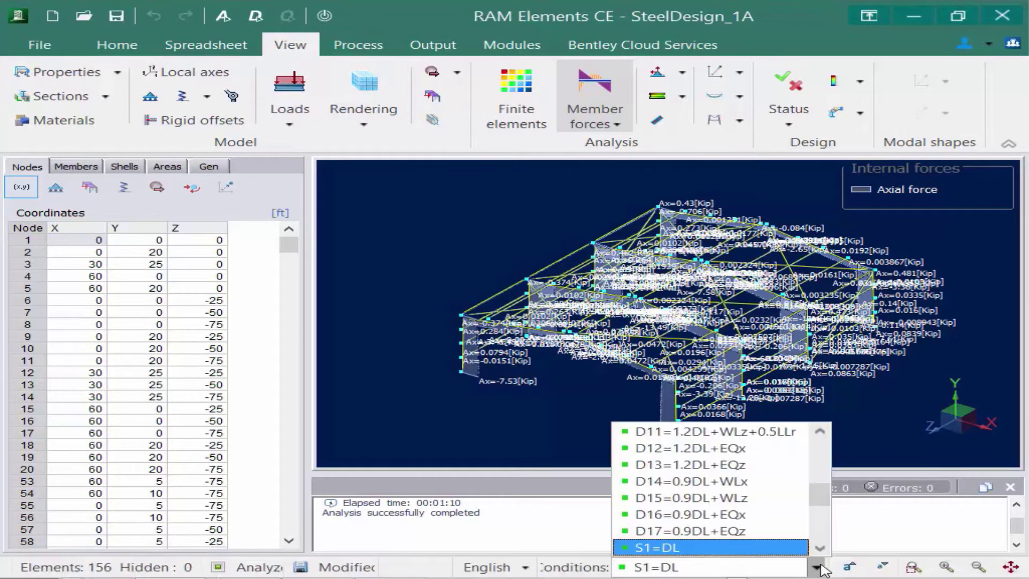
pyautogui.click(770, 447)
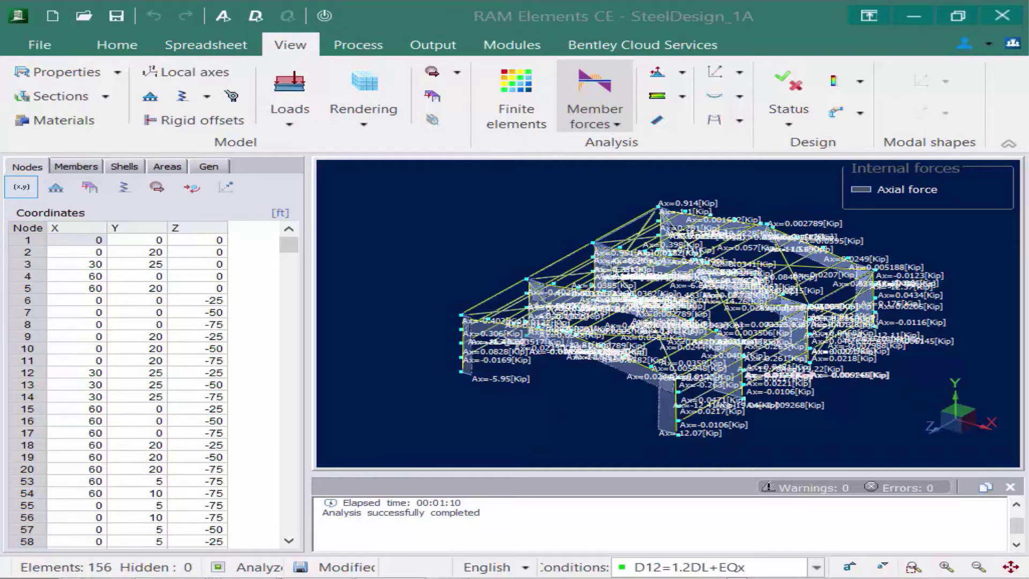
pyautogui.click(580, 124)
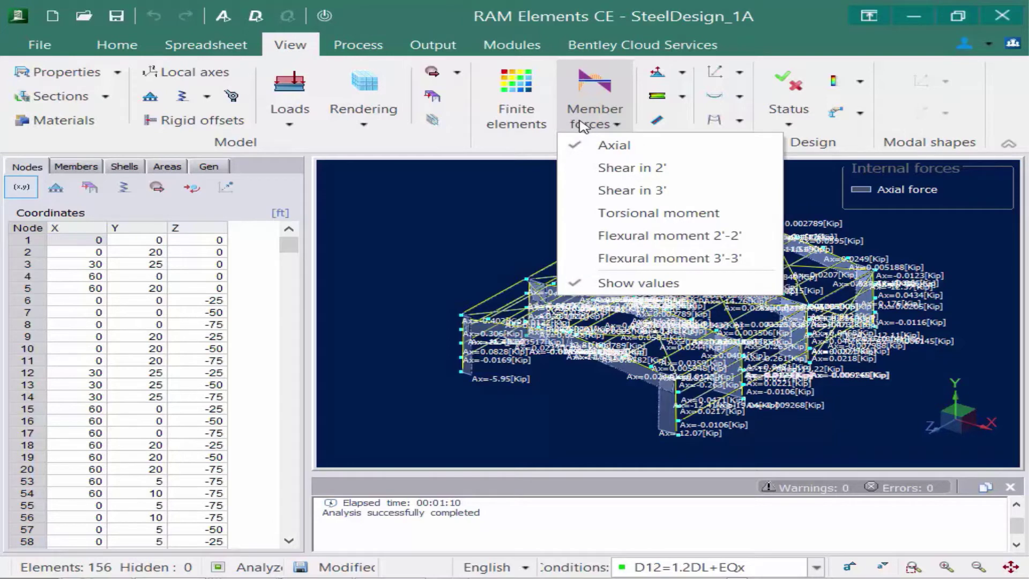
pyautogui.click(592, 261)
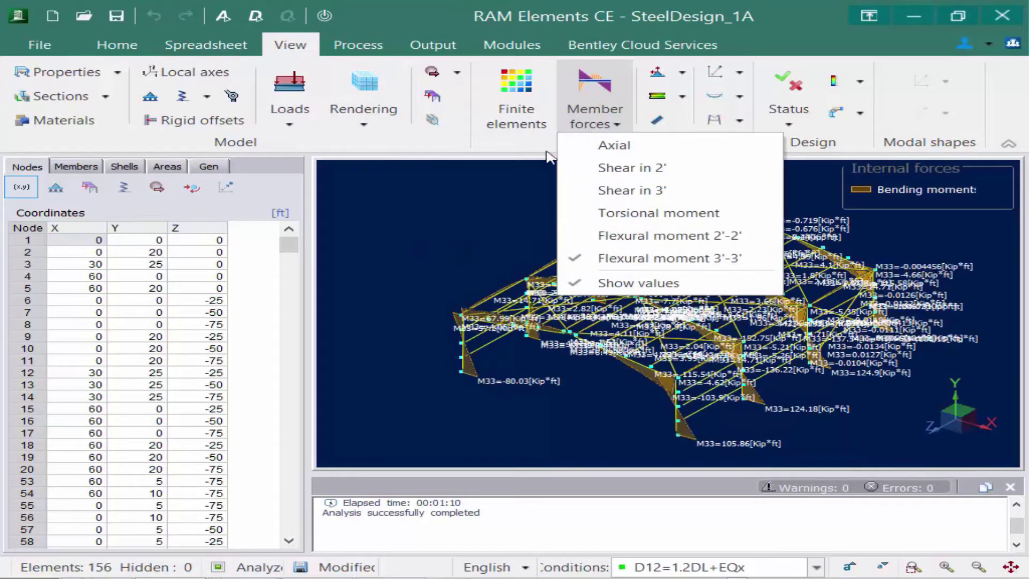
pyautogui.click(670, 13)
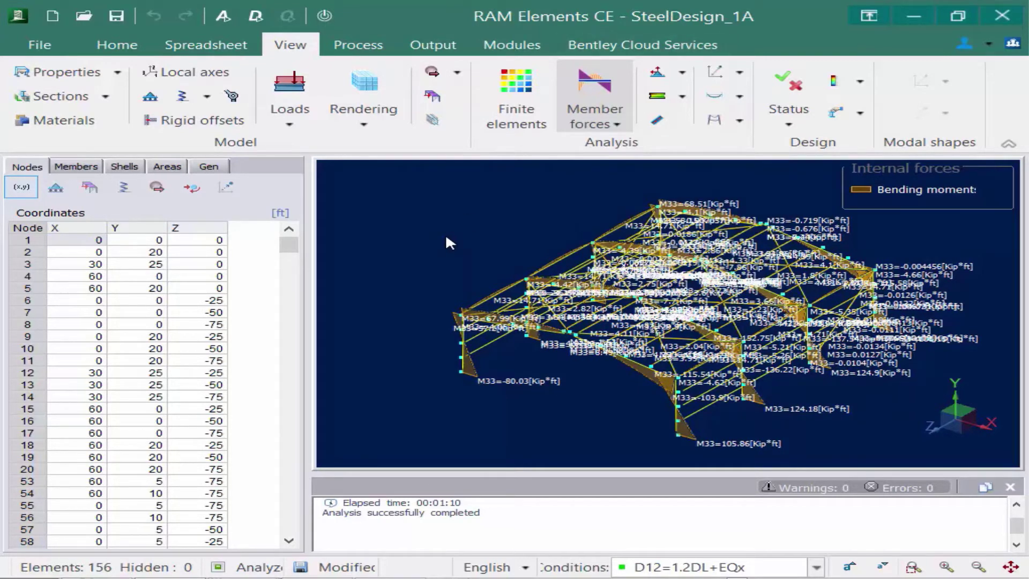
pyautogui.click(324, 16)
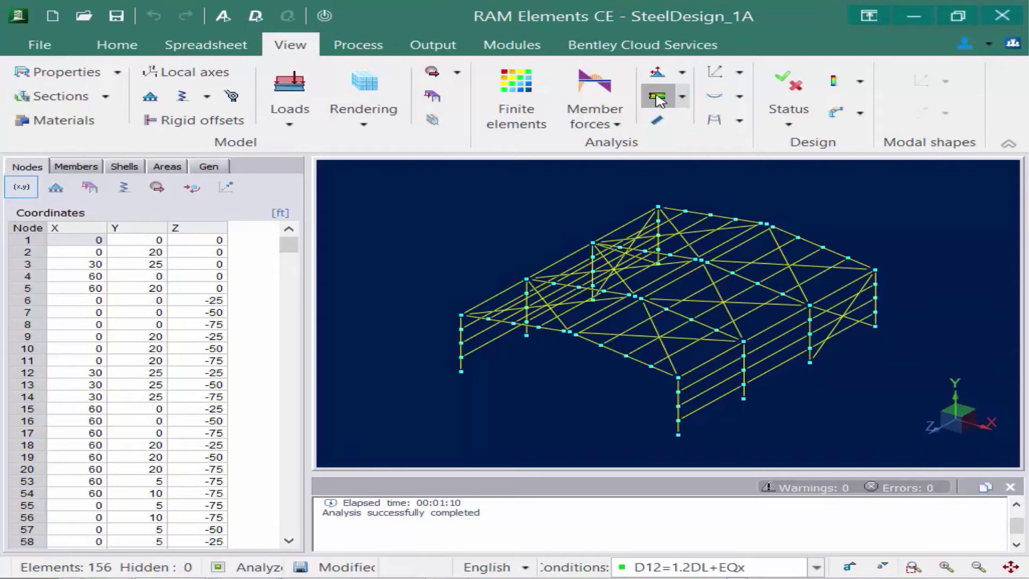
# Display the member stress contours for condition D2=1.2DL+0.5LLr and check the available stress result types.
pyautogui.click(657, 98)
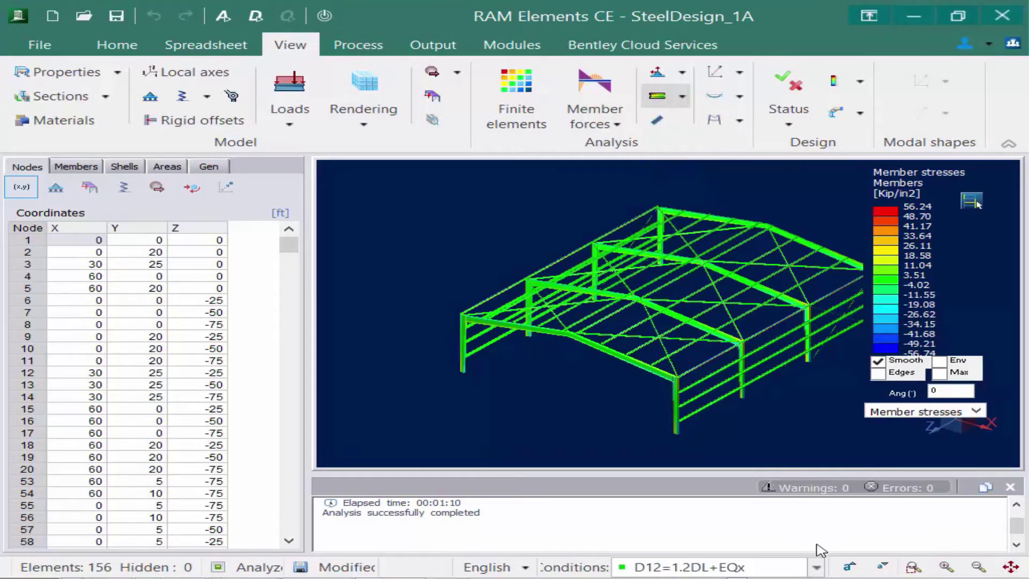
pyautogui.click(817, 567)
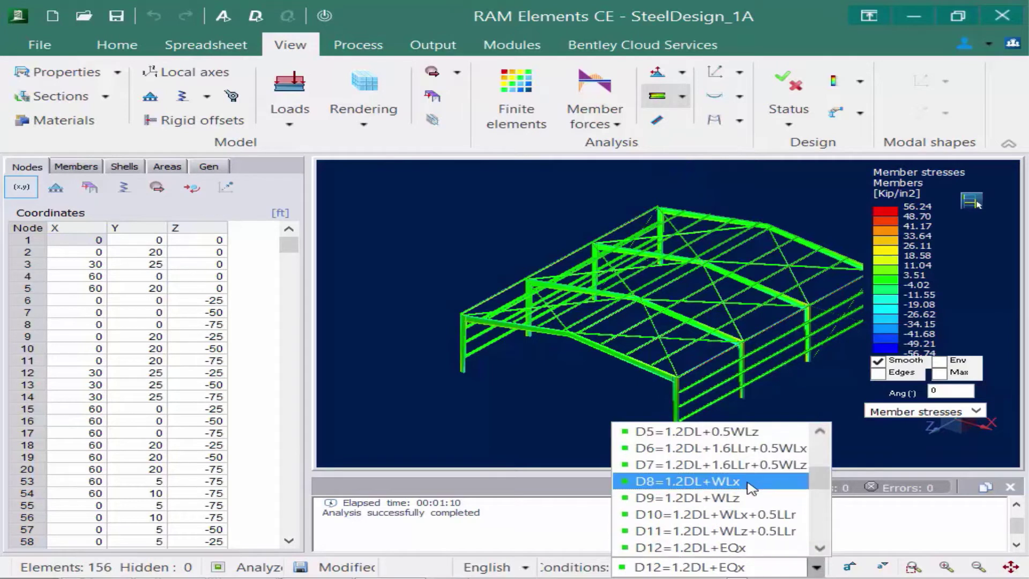
pyautogui.scroll(1, 749, 485)
pyautogui.click(713, 432)
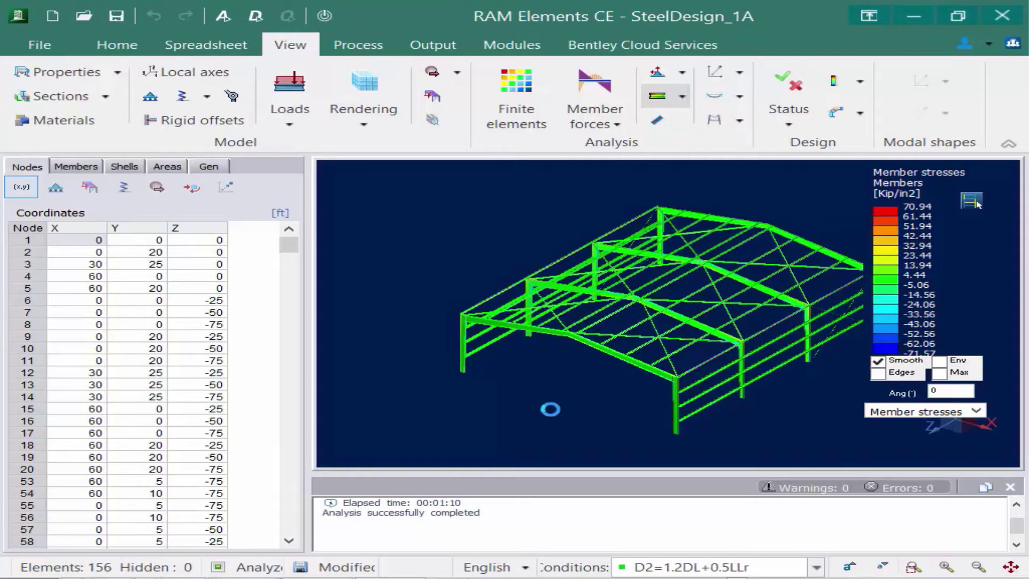
pyautogui.click(977, 413)
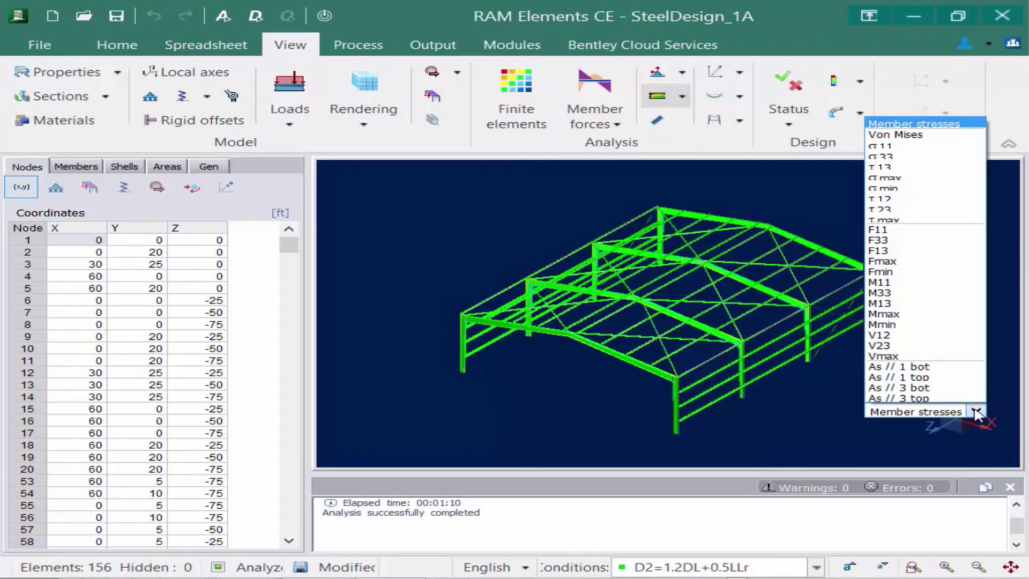
pyautogui.click(784, 413)
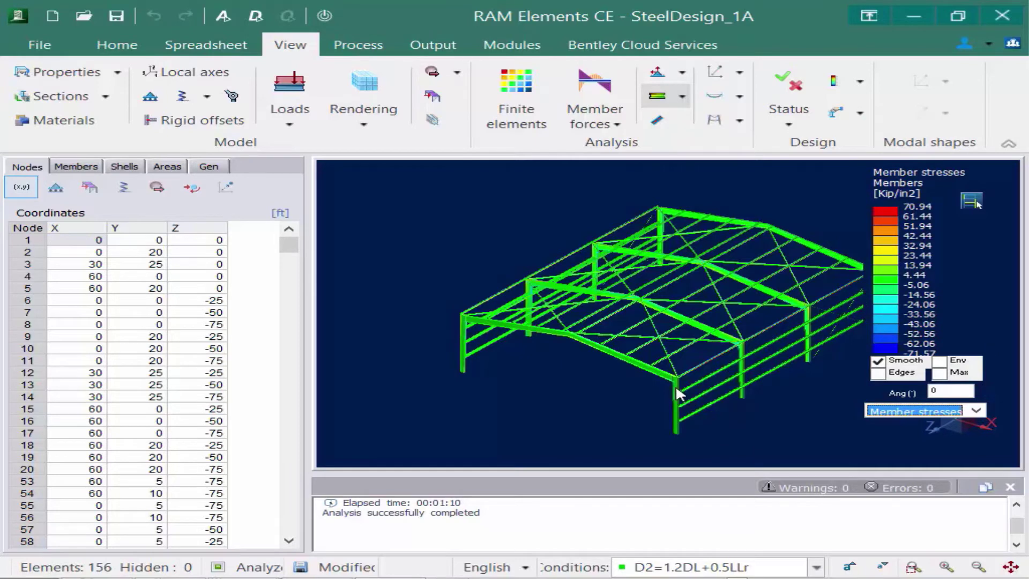
# Isolate the front frame's two rafters and two columns to examine their member stresses.
pyautogui.click(661, 382)
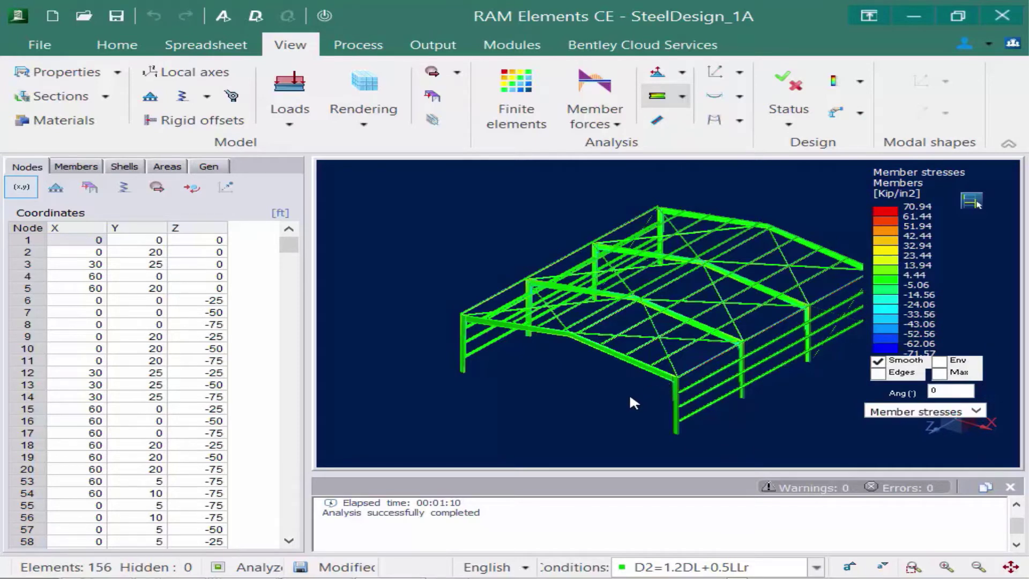
pyautogui.click(676, 388)
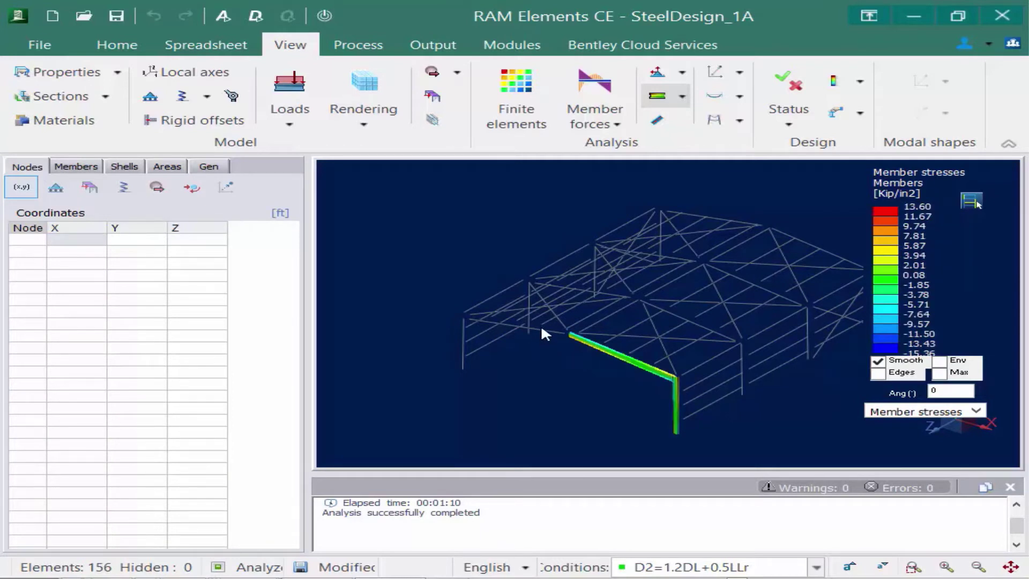
pyautogui.click(463, 336)
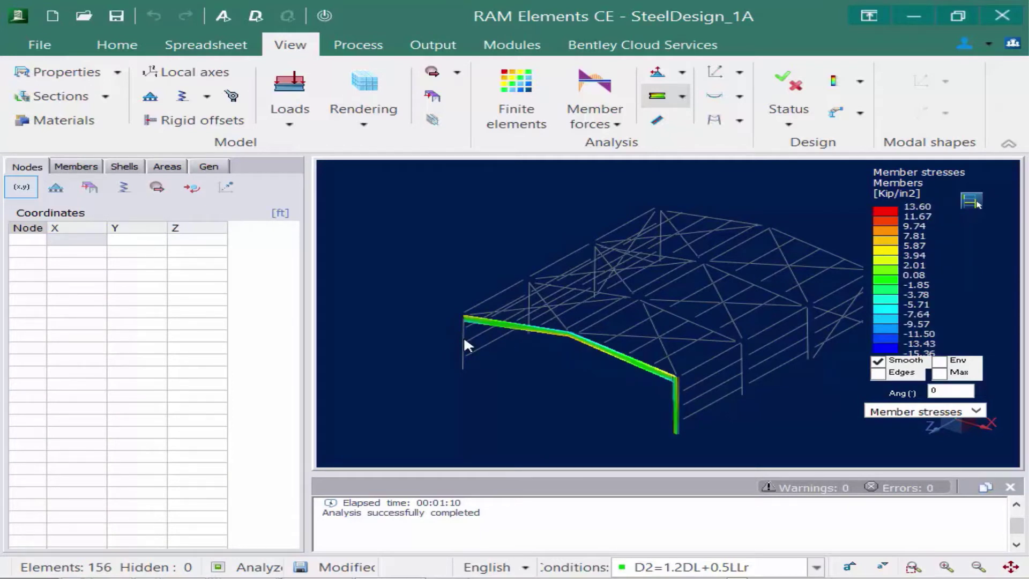
pyautogui.click(463, 350)
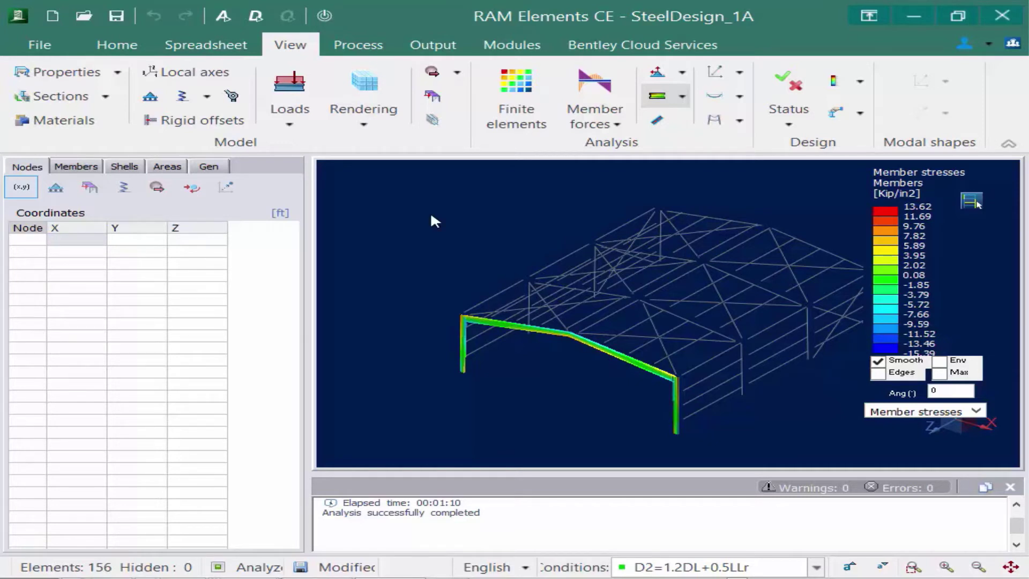
# Hide all members except the selected front frame and view its stress contours in front elevation.
pyautogui.click(116, 45)
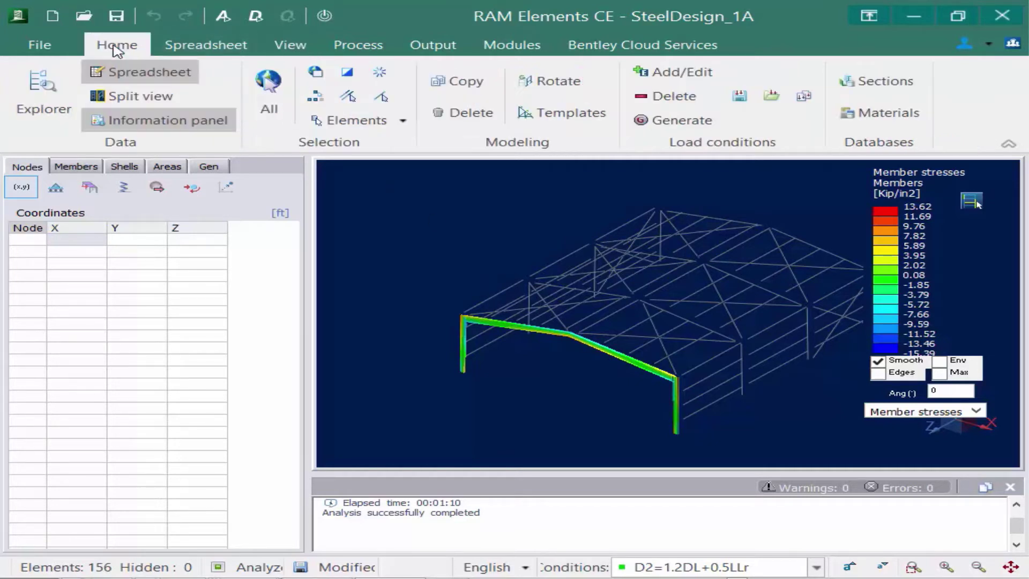
pyautogui.click(318, 73)
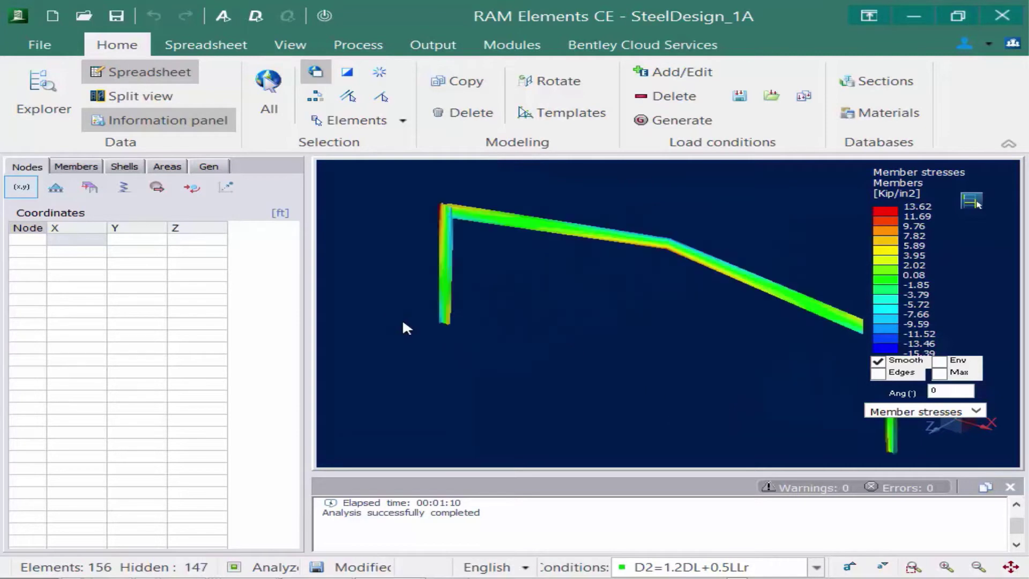
pyautogui.rightClick(530, 291)
pyautogui.click(653, 126)
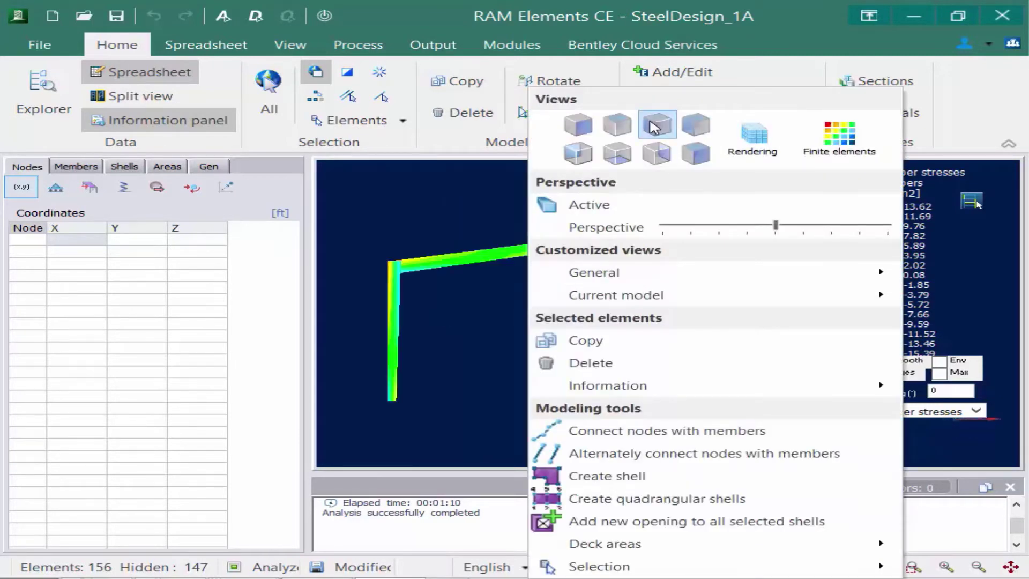
pyautogui.click(429, 197)
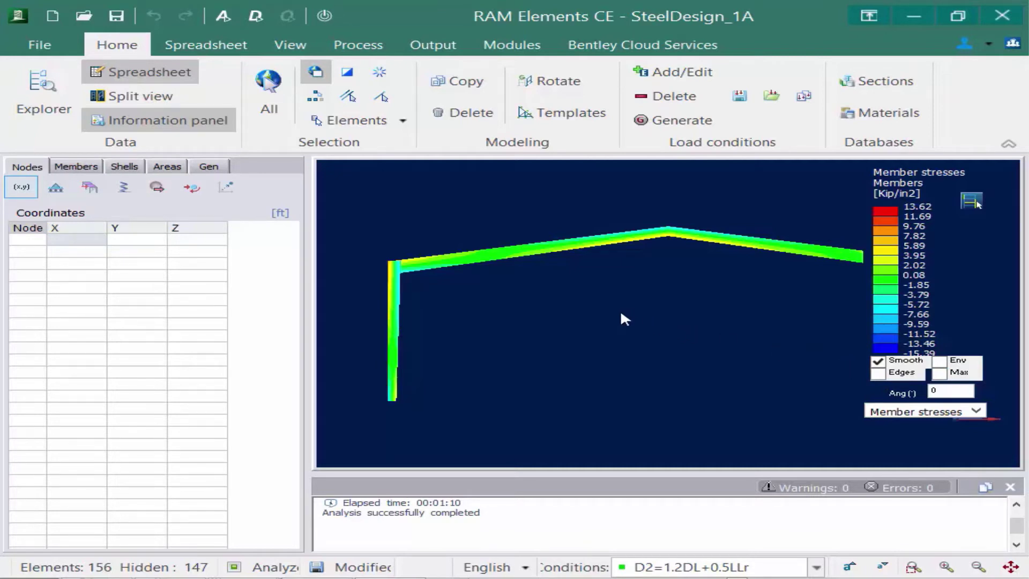
# Unhide the rest of the structure and return the model to an isometric view.
pyautogui.click(314, 72)
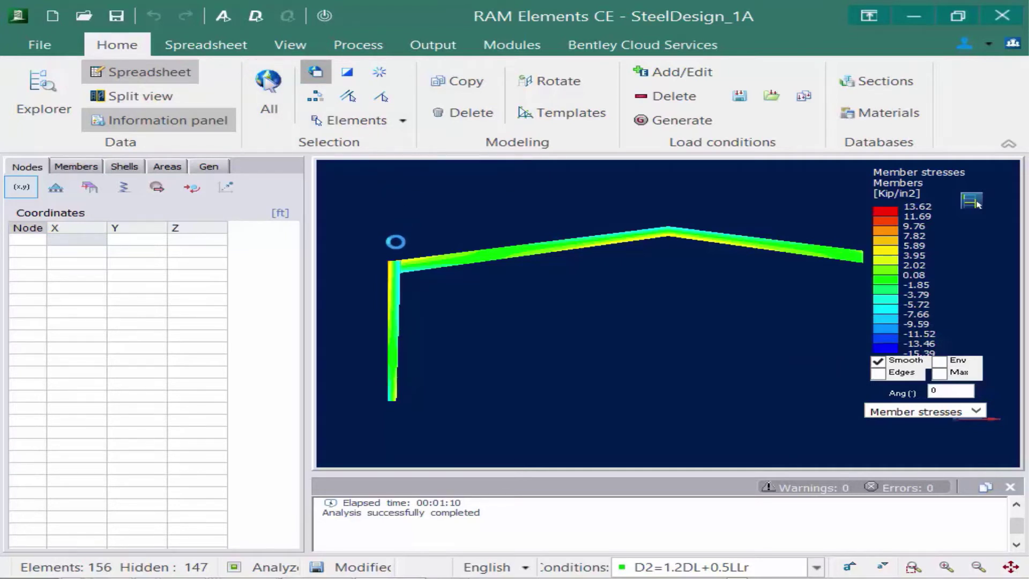
pyautogui.rightClick(426, 248)
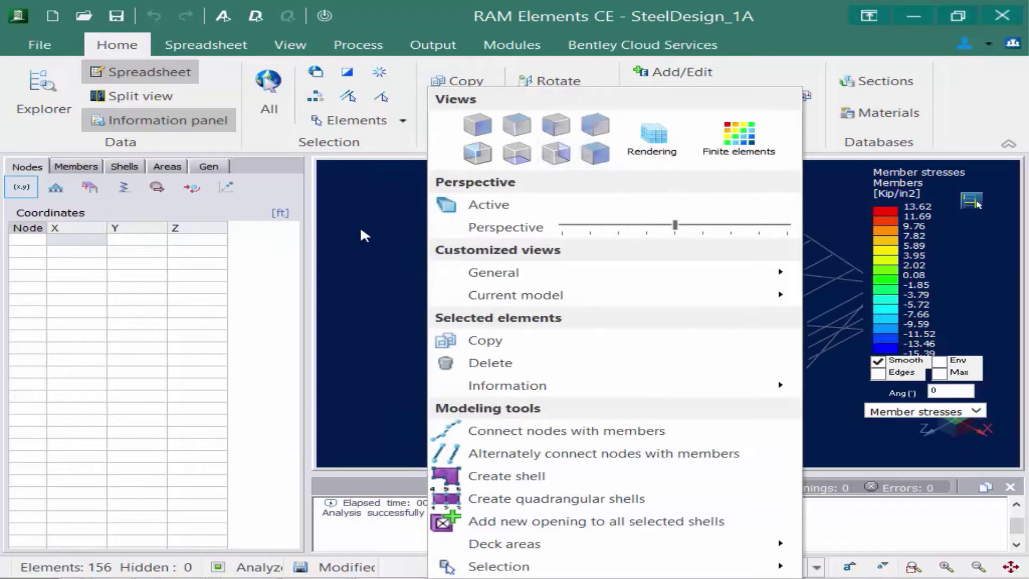
pyautogui.click(601, 153)
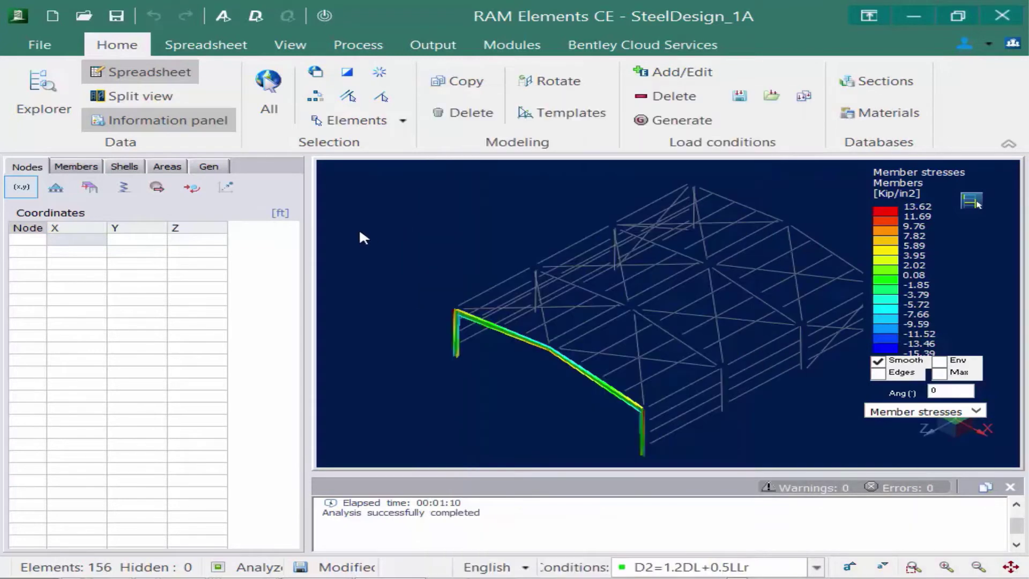
# Reselect the whole structure and clear the member stress contours from the view.
pyautogui.click(269, 86)
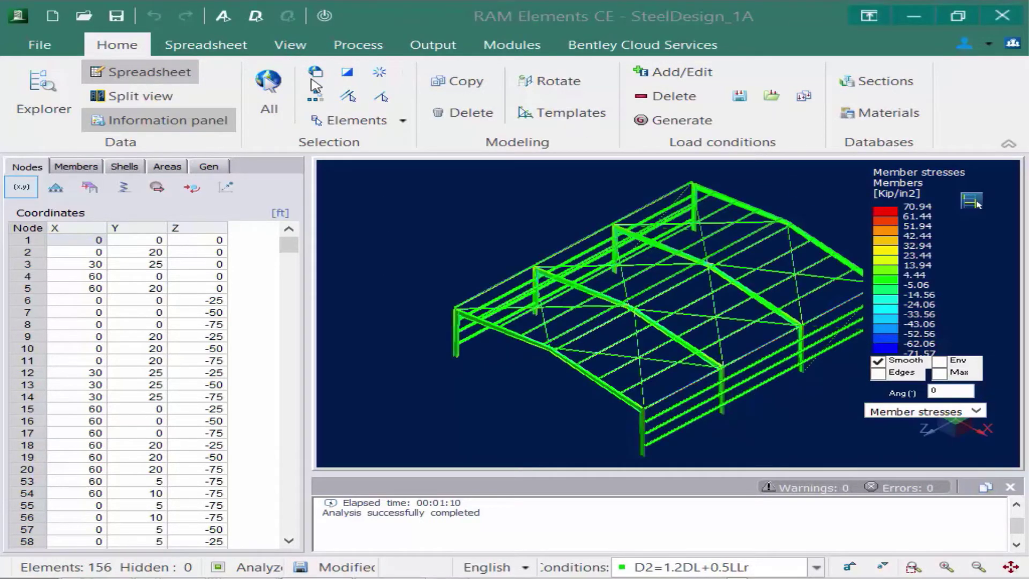
pyautogui.click(325, 16)
pyautogui.moveTo(422, 222); pyautogui.dragTo(419, 254, button='middle')
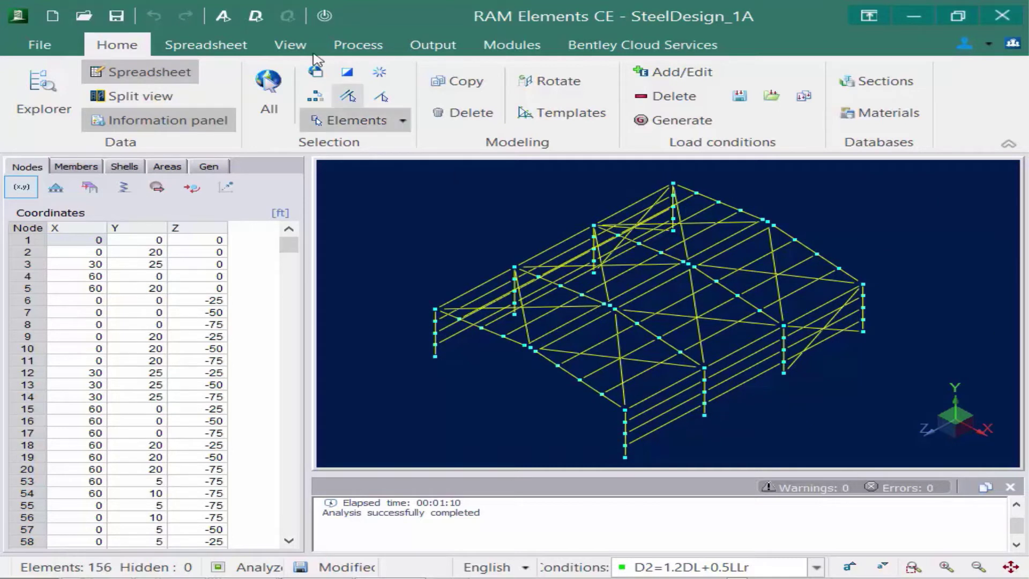
# Display the axial stresses of all members and isolate the diagonal wall braces in the rear bay.
pyautogui.click(289, 46)
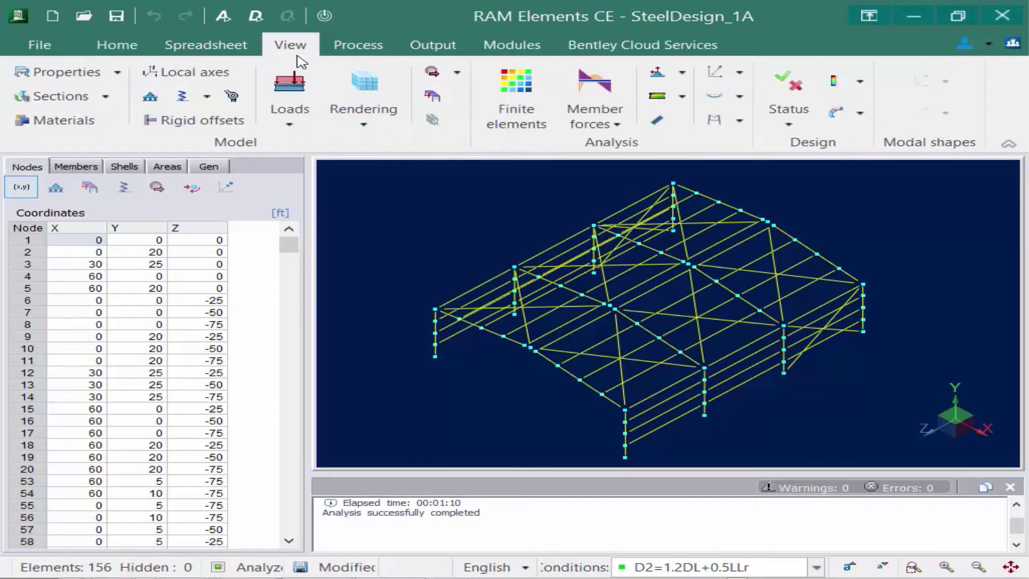
pyautogui.click(657, 122)
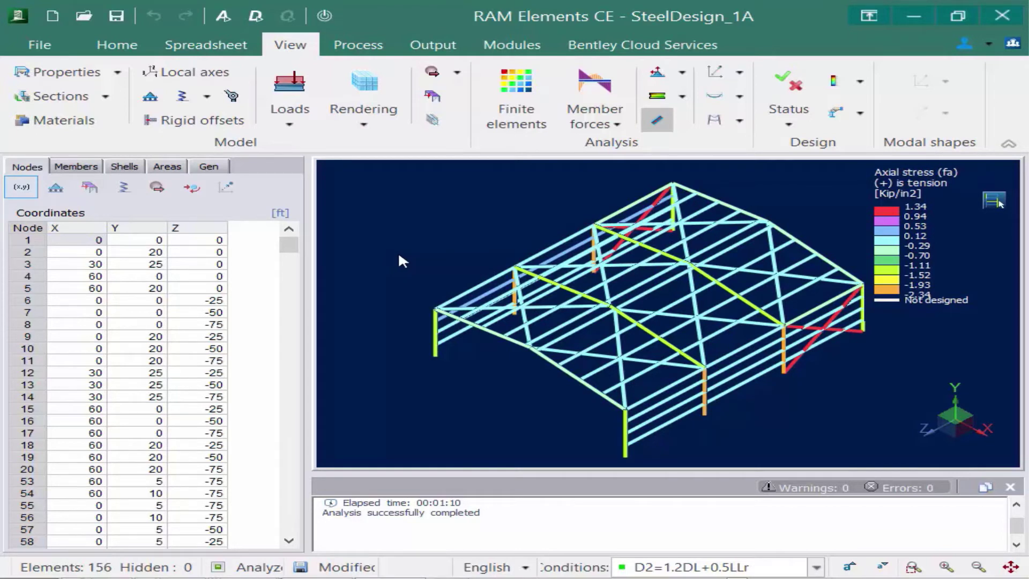
pyautogui.click(808, 344)
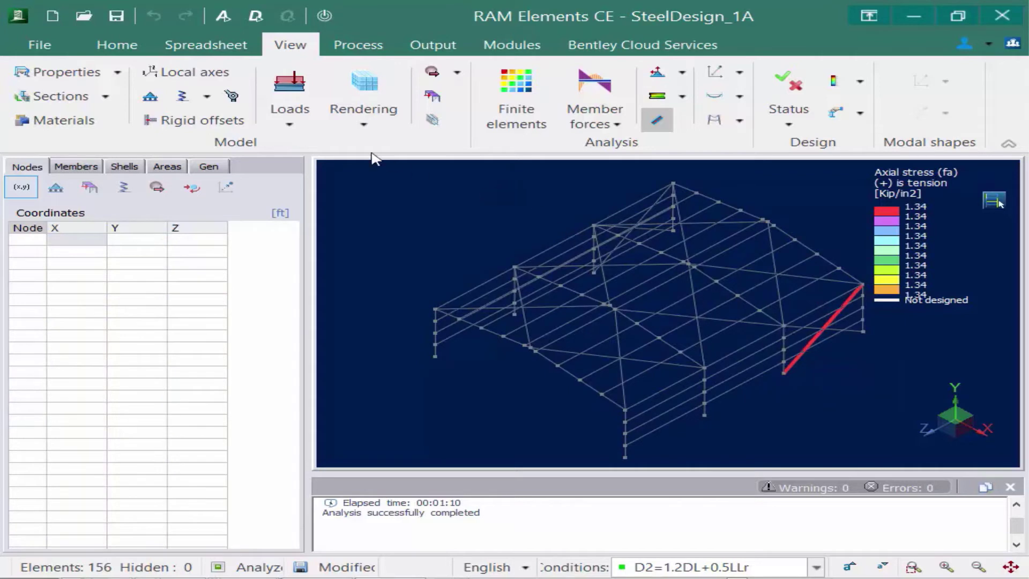
# Reselect the whole structure and clear the axial stress results from the view.
pyautogui.click(118, 46)
pyautogui.click(263, 110)
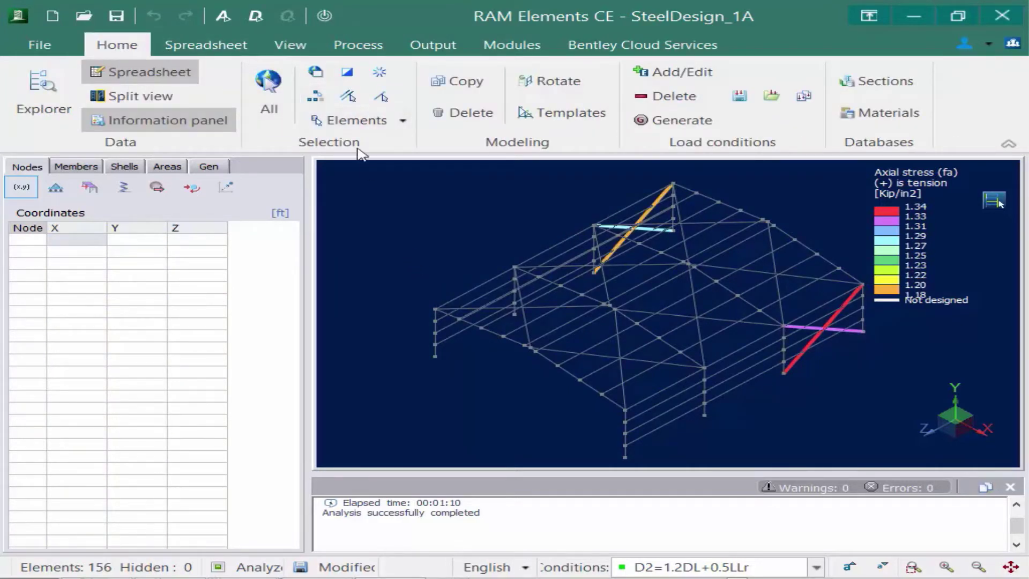
pyautogui.click(270, 83)
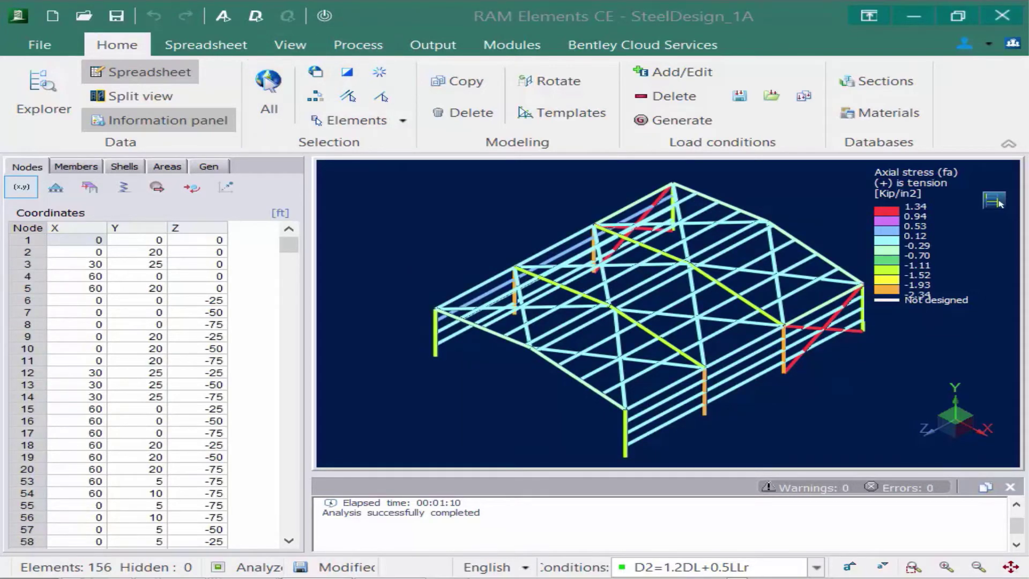
pyautogui.click(322, 15)
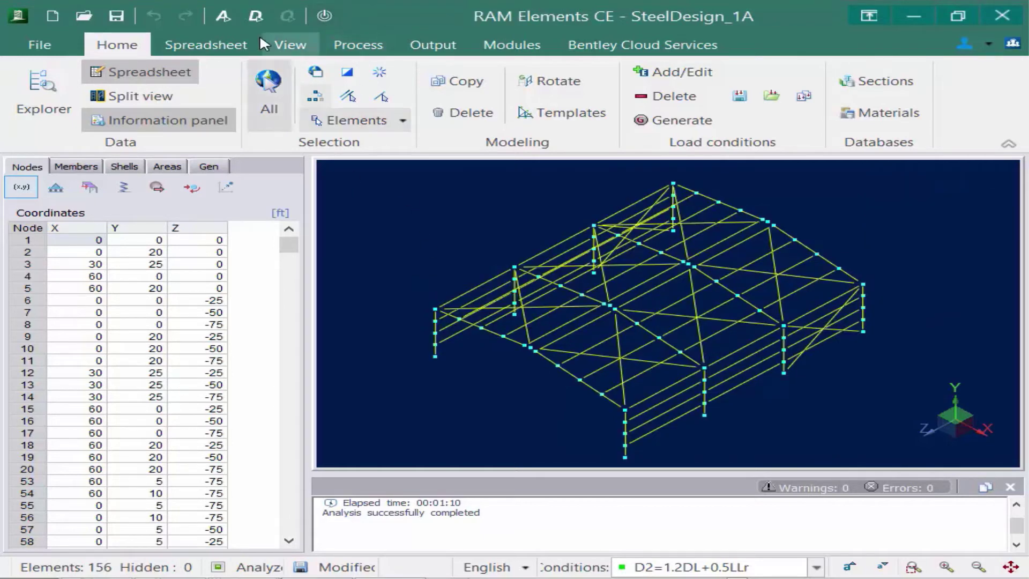
# Display the vertical nodal translations Ty on the whole model for condition D2=1.2DL+0.5LLr.
pyautogui.click(283, 43)
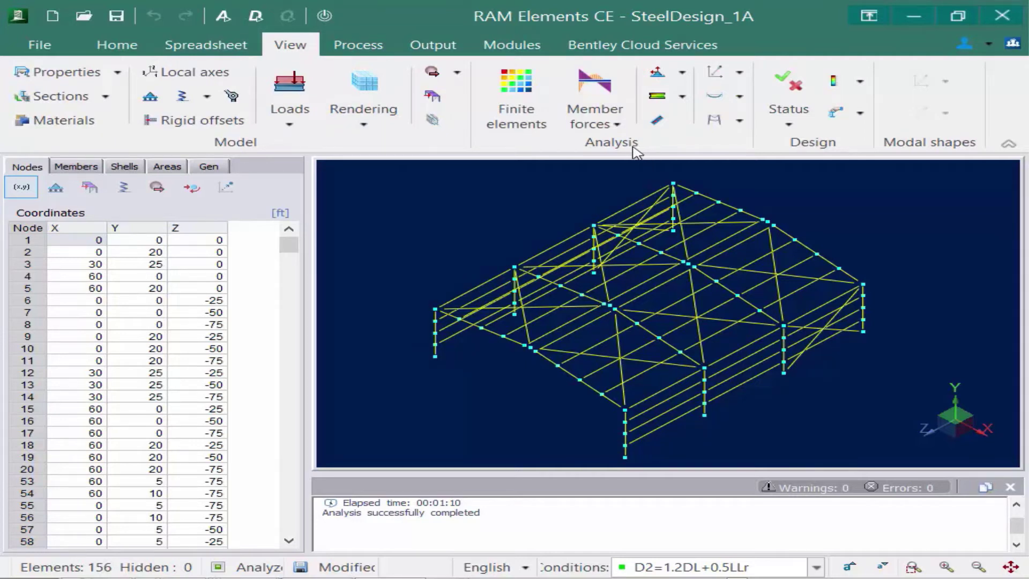
pyautogui.click(719, 79)
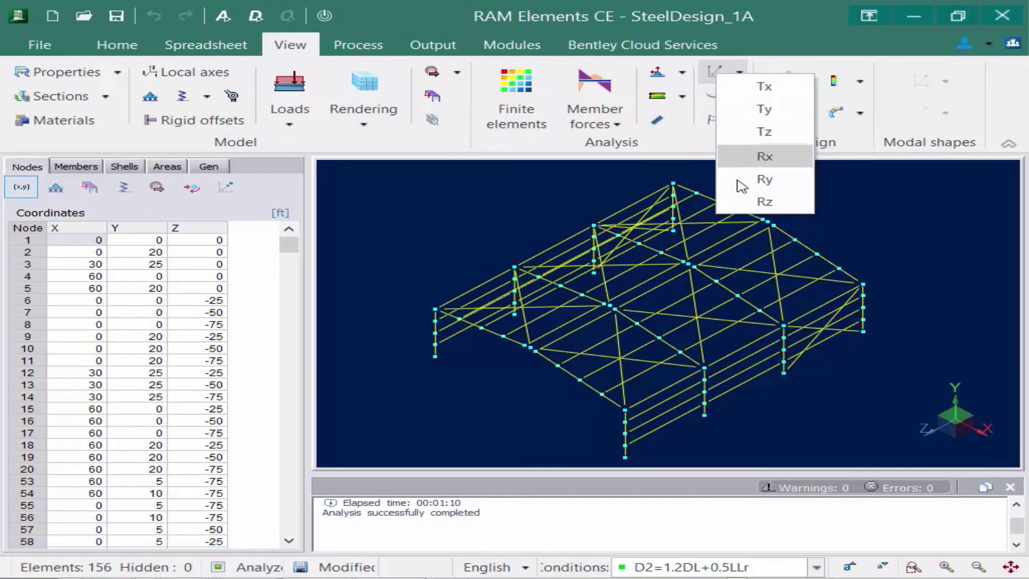
pyautogui.click(749, 113)
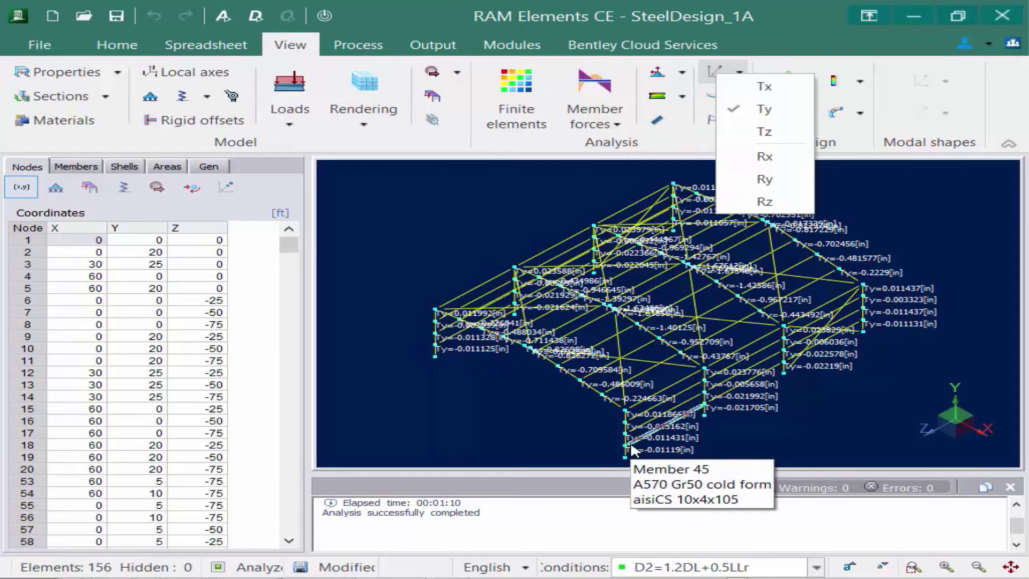
# Switch the load condition to S2=DL+LLr to review its Ty translations, and clear them from the view.
pyautogui.click(816, 568)
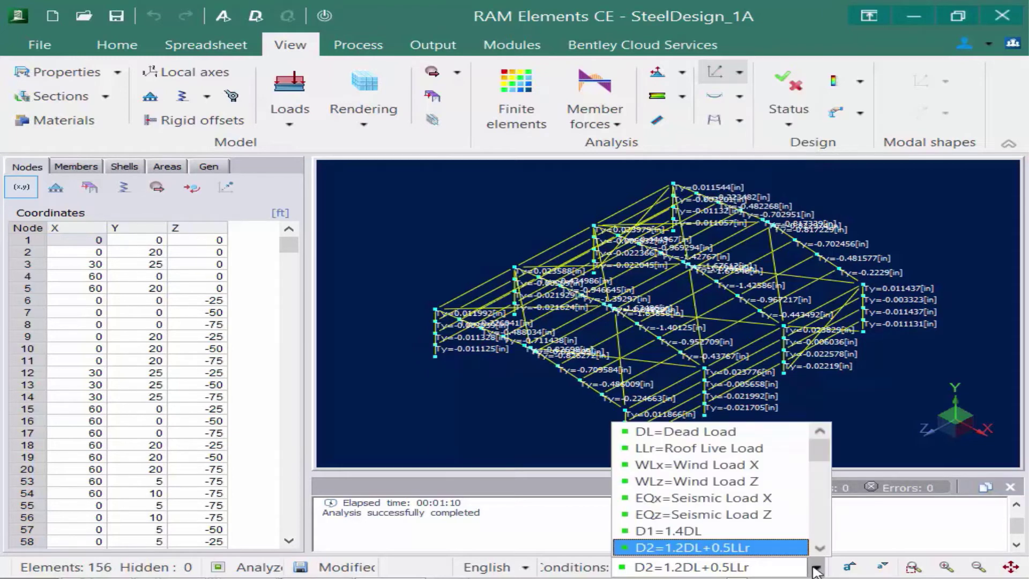
pyautogui.scroll(-1, 756, 518)
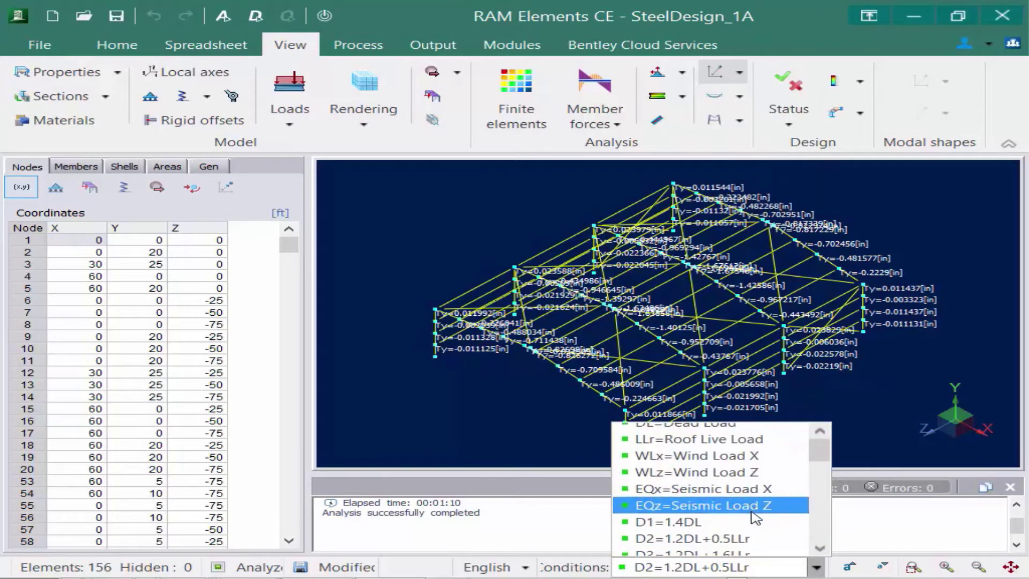
pyautogui.scroll(-6, 756, 518)
pyautogui.click(727, 539)
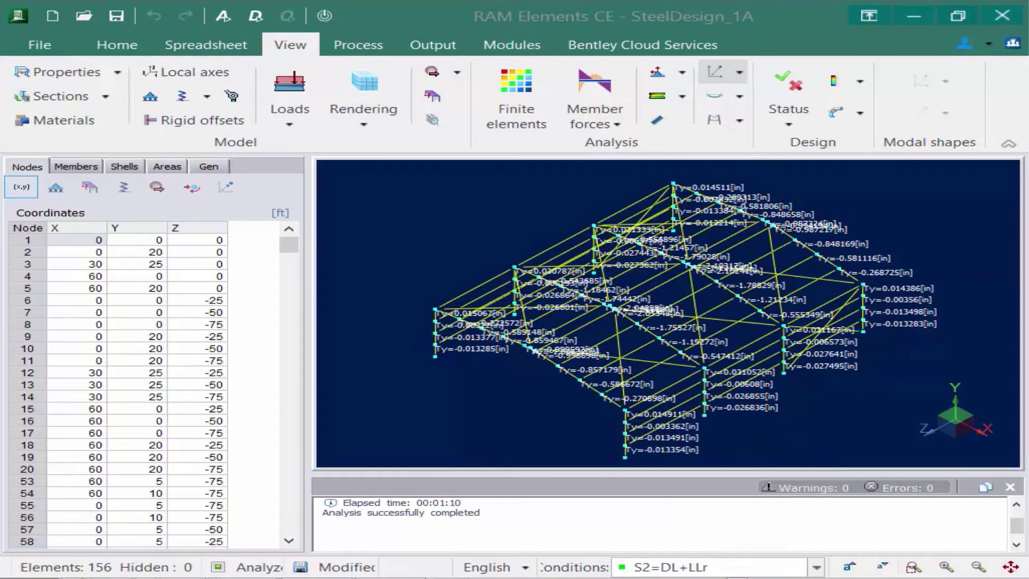
pyautogui.click(324, 14)
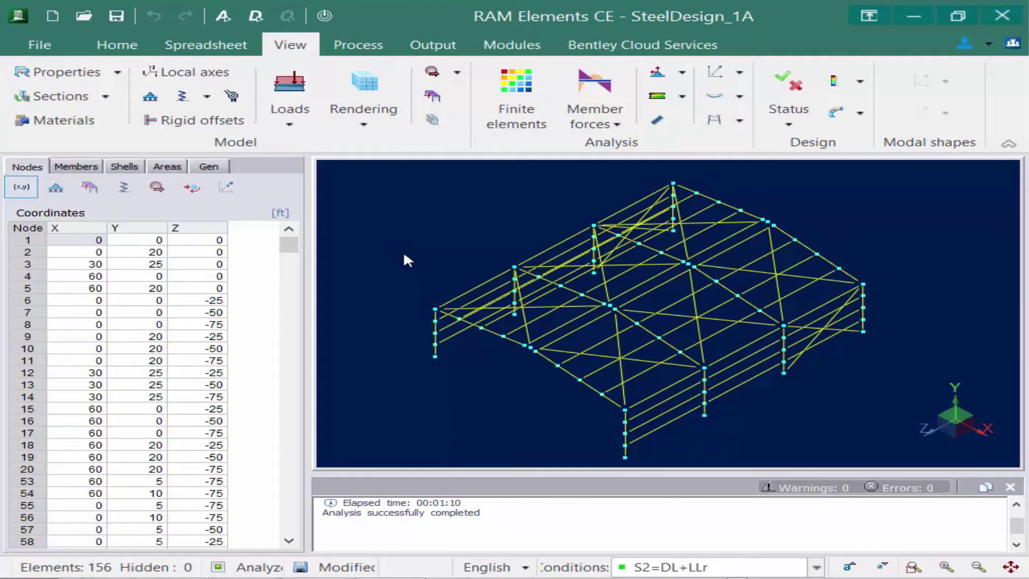
# Display the deformed shape together with the original shape for condition S2=DL+LLr, and clear it from the view.
pyautogui.click(716, 129)
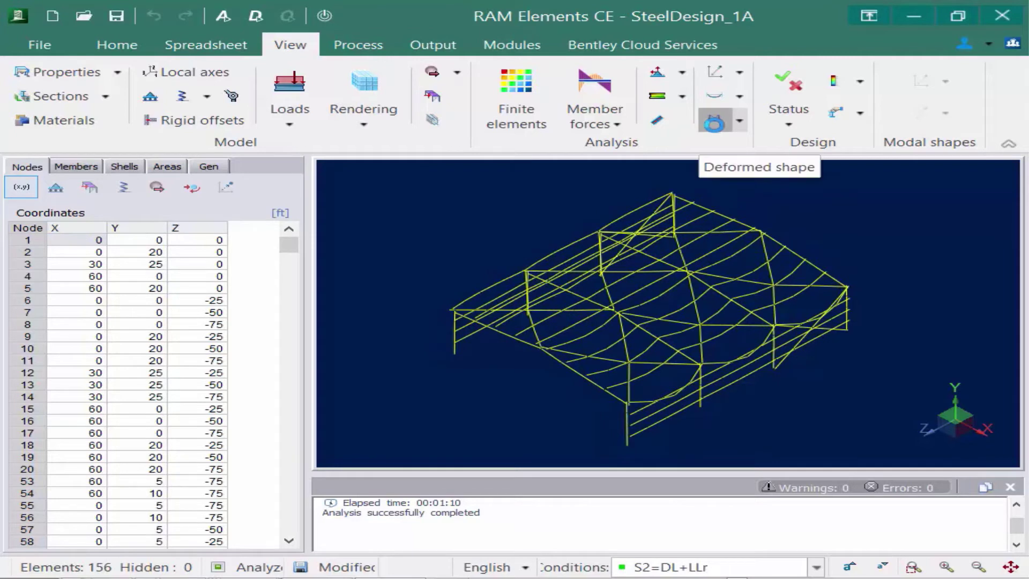
pyautogui.click(740, 120)
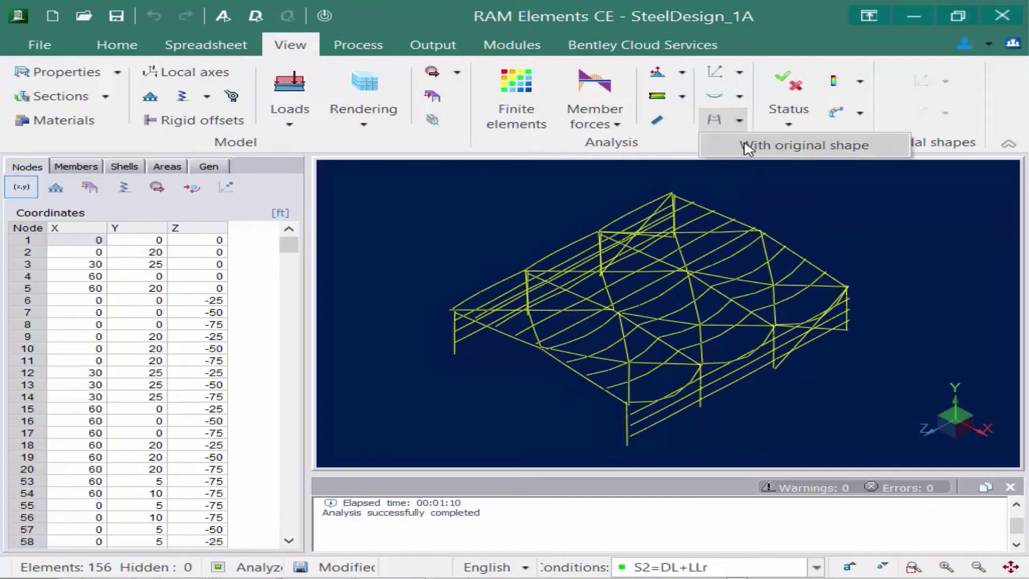
pyautogui.click(748, 146)
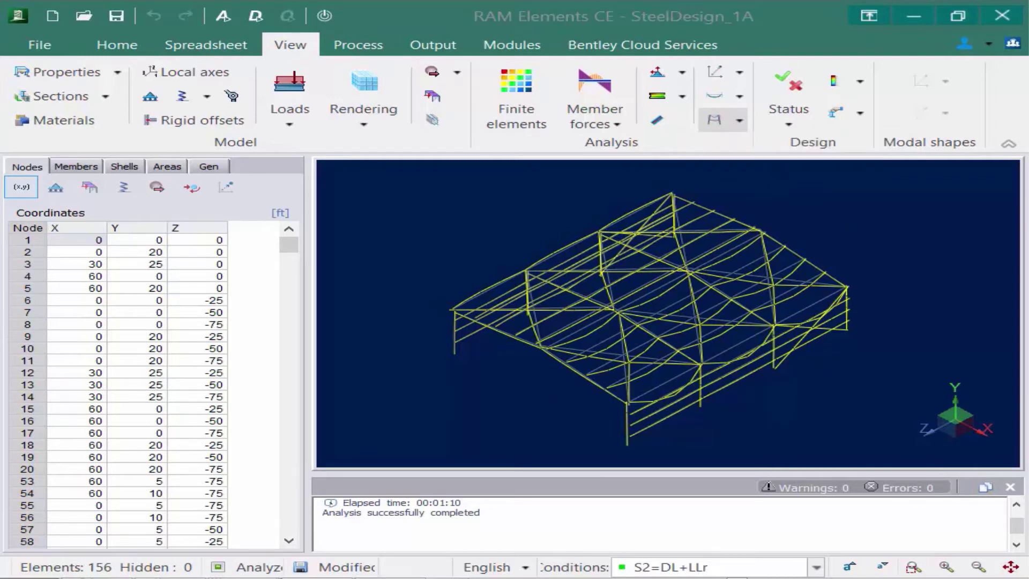
pyautogui.click(324, 16)
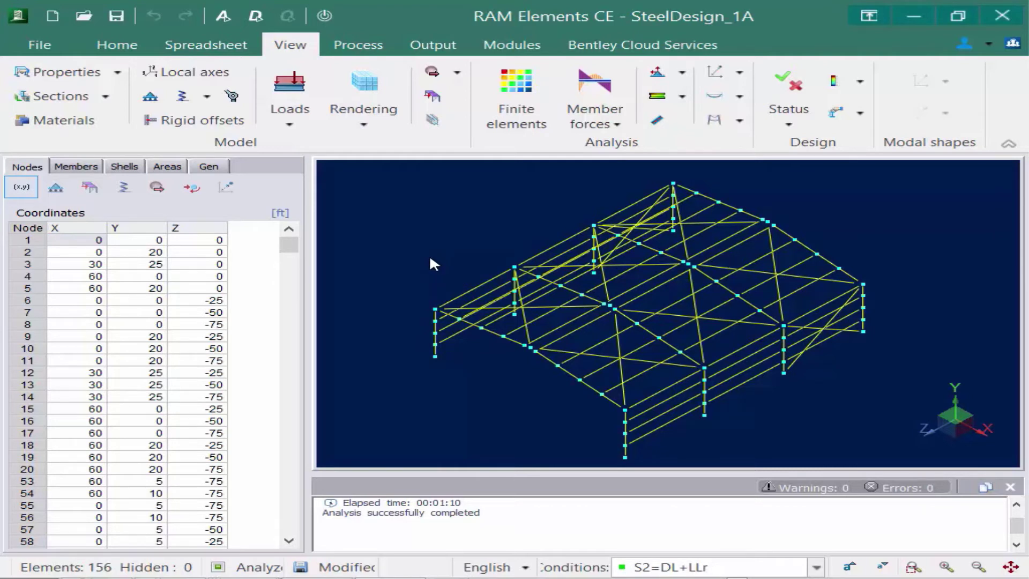
# Open the print settings for the analysis results report.
pyautogui.click(427, 47)
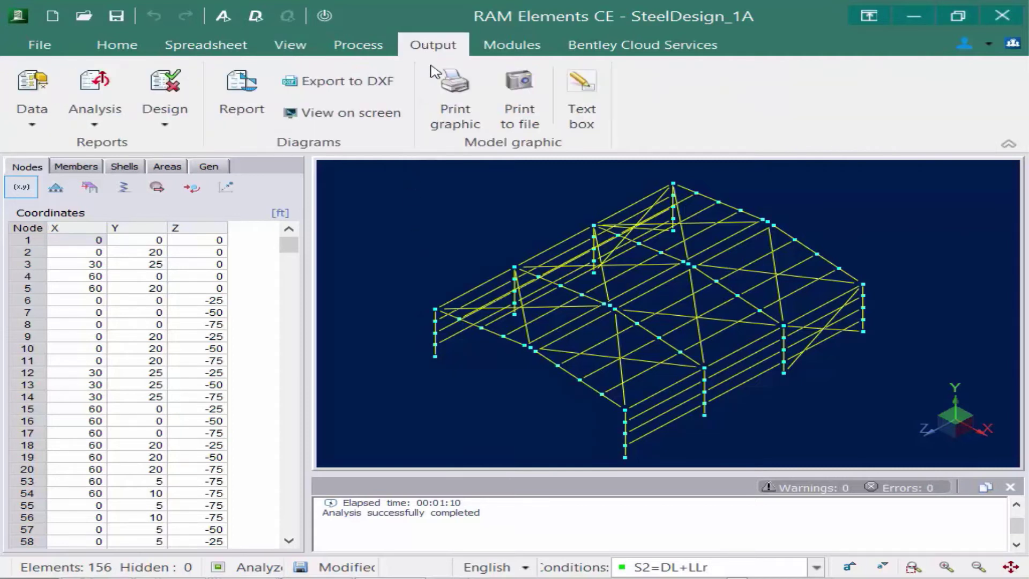
pyautogui.click(95, 124)
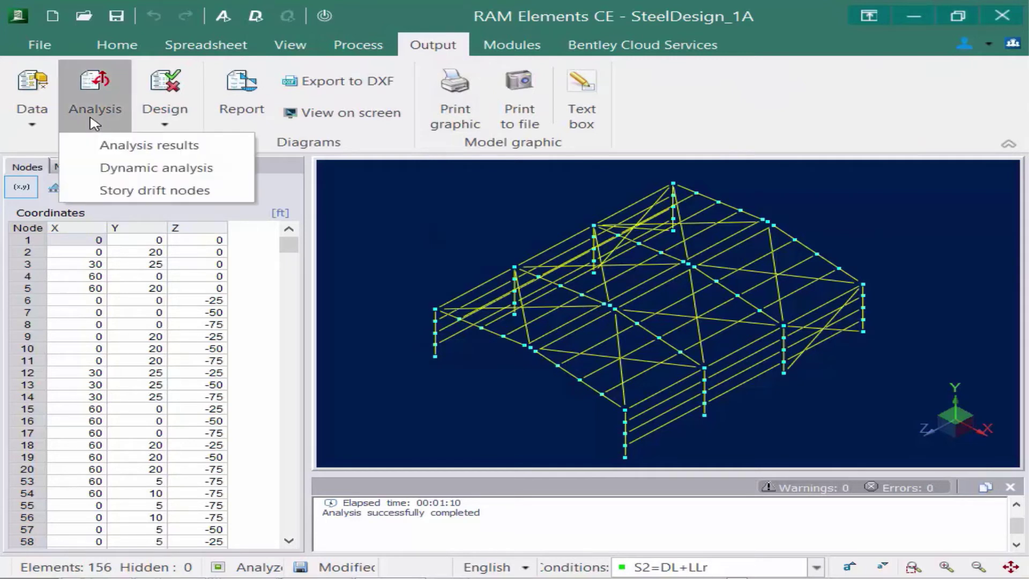
pyautogui.click(116, 147)
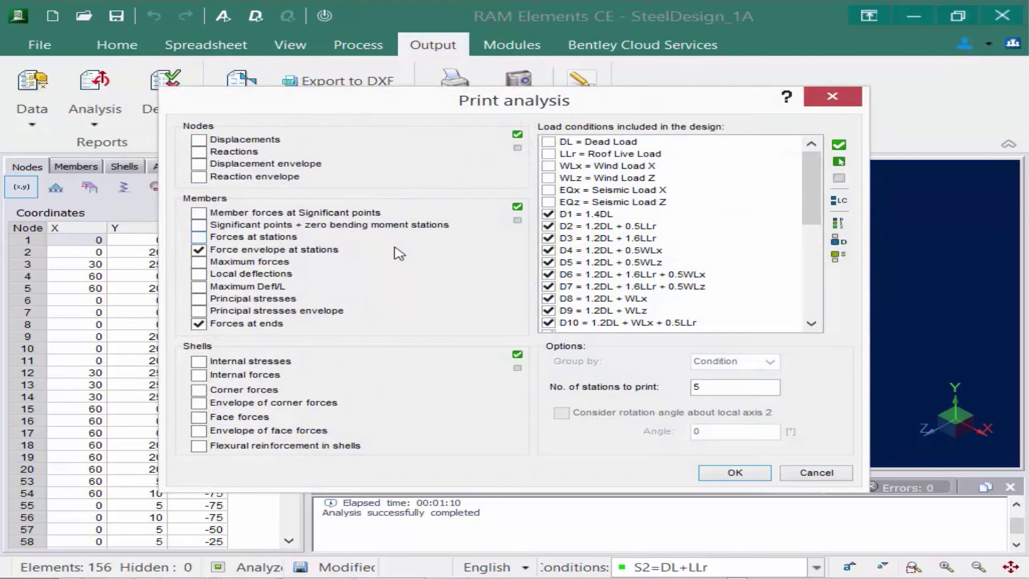
pyautogui.moveTo(473, 110); pyautogui.dragTo(591, 351)
pyautogui.moveTo(591, 352); pyautogui.dragTo(492, 106)
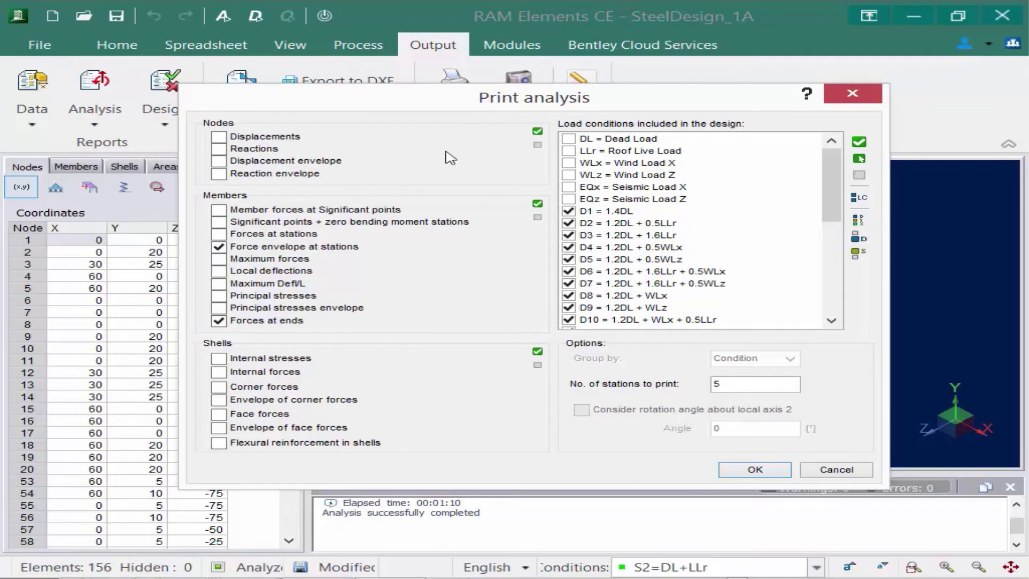
# Exclude Force envelope at stations and Forces at ends from the report, and include the nodal Displacement envelope and Reaction envelope.
pyautogui.click(218, 247)
pyautogui.click(226, 321)
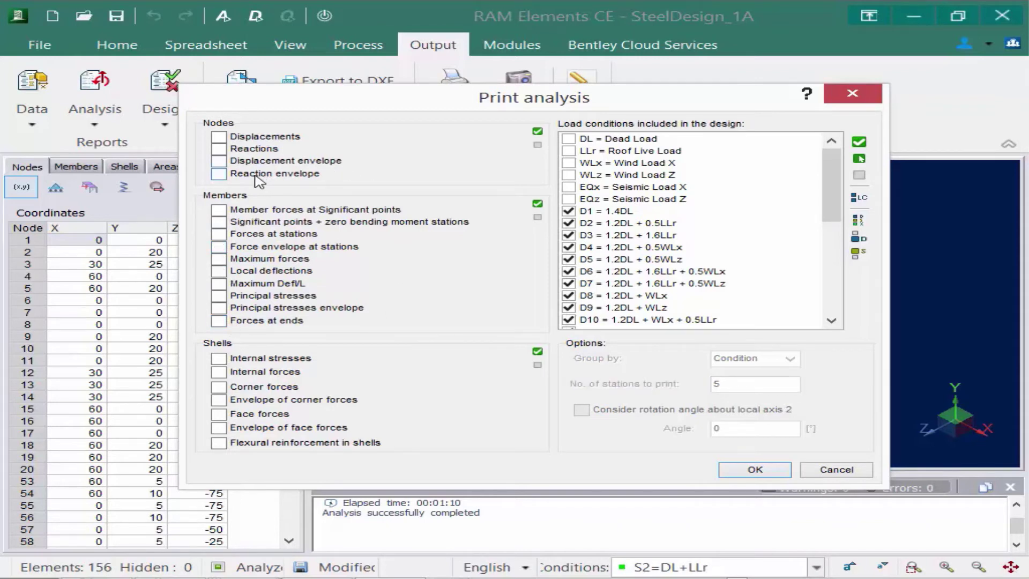
pyautogui.click(219, 161)
pyautogui.click(218, 173)
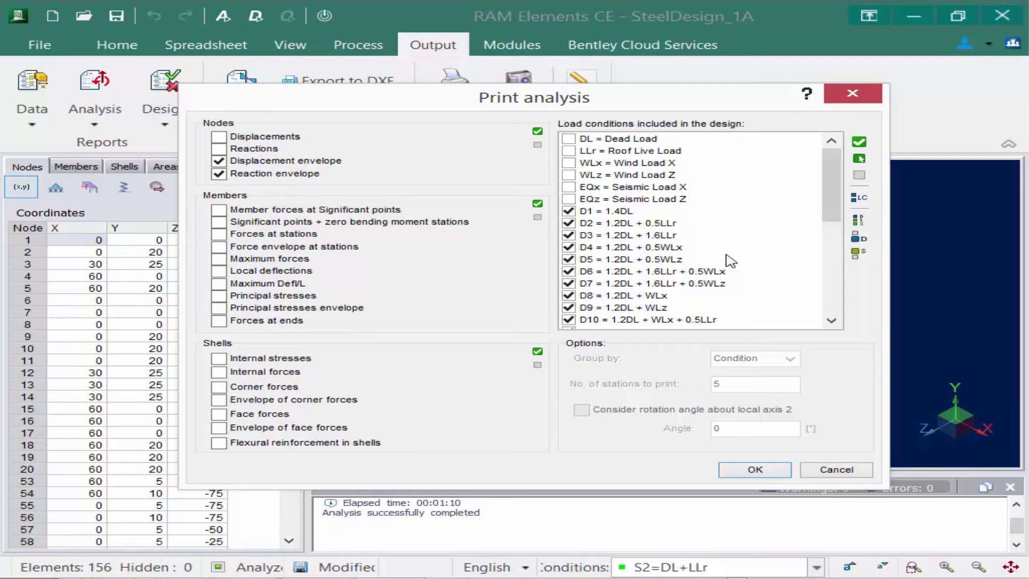
# Limit the report's load conditions to the service combinations S1 to S13 and generate the analysis results report.
pyautogui.click(860, 253)
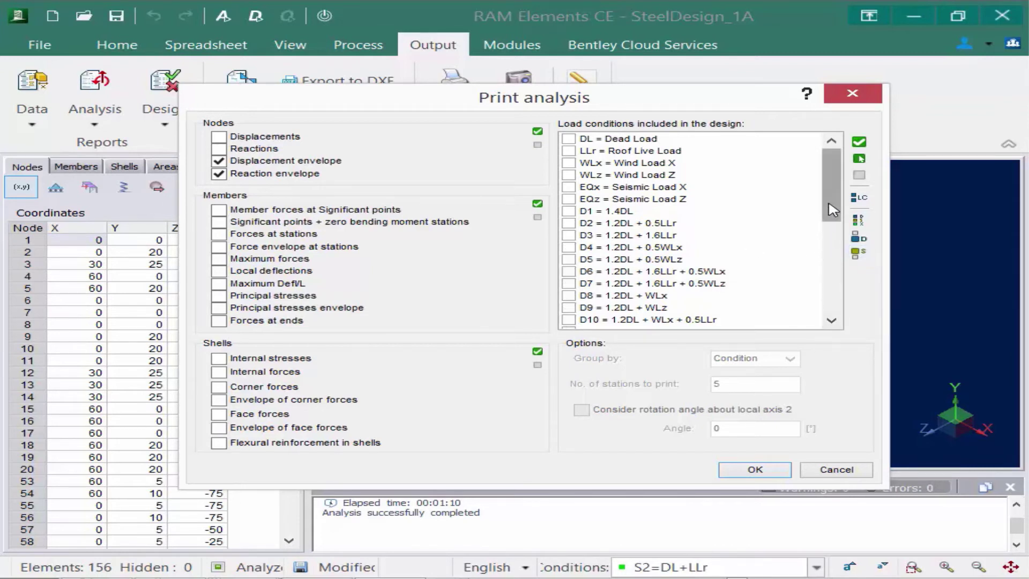
pyautogui.scroll(-2, 830, 238)
pyautogui.moveTo(830, 237); pyautogui.dragTo(832, 337)
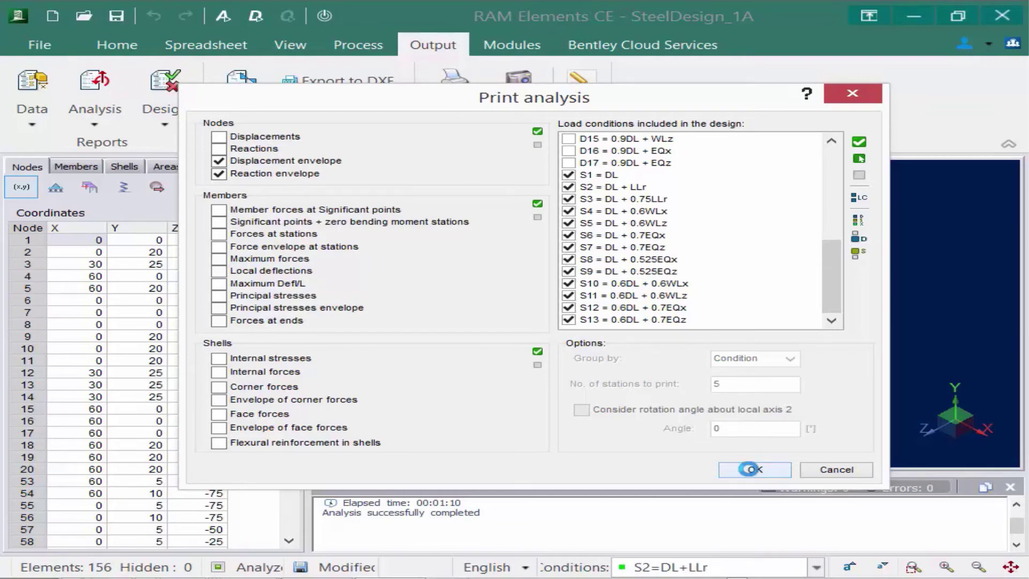
pyautogui.click(753, 472)
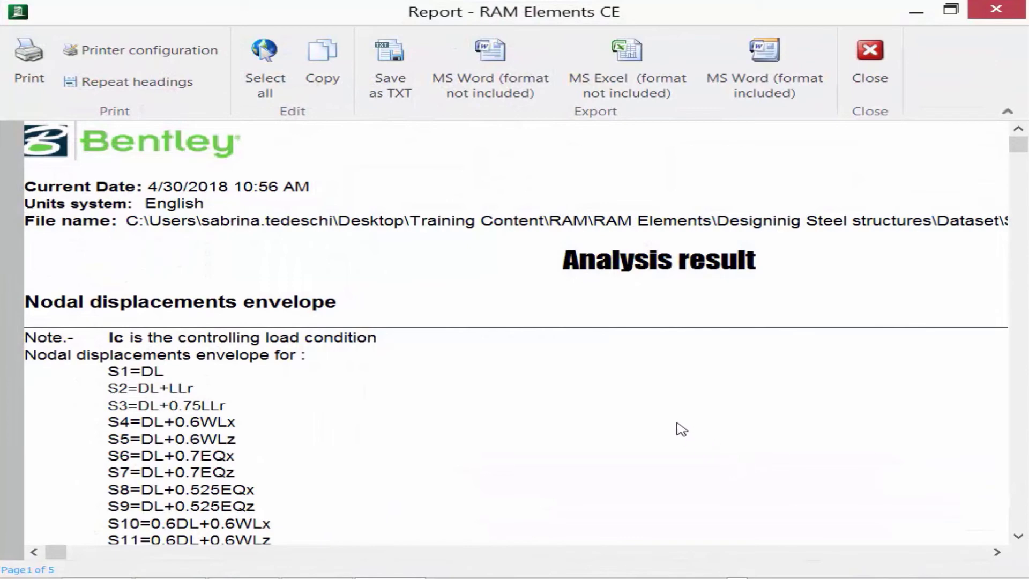
# Examine the nodal displacements envelope in the report, checking each node's maximum and minimum translations and rotations with their controlling load conditions.
pyautogui.scroll(-5, 648, 395)
pyautogui.scroll(-9, 647, 395)
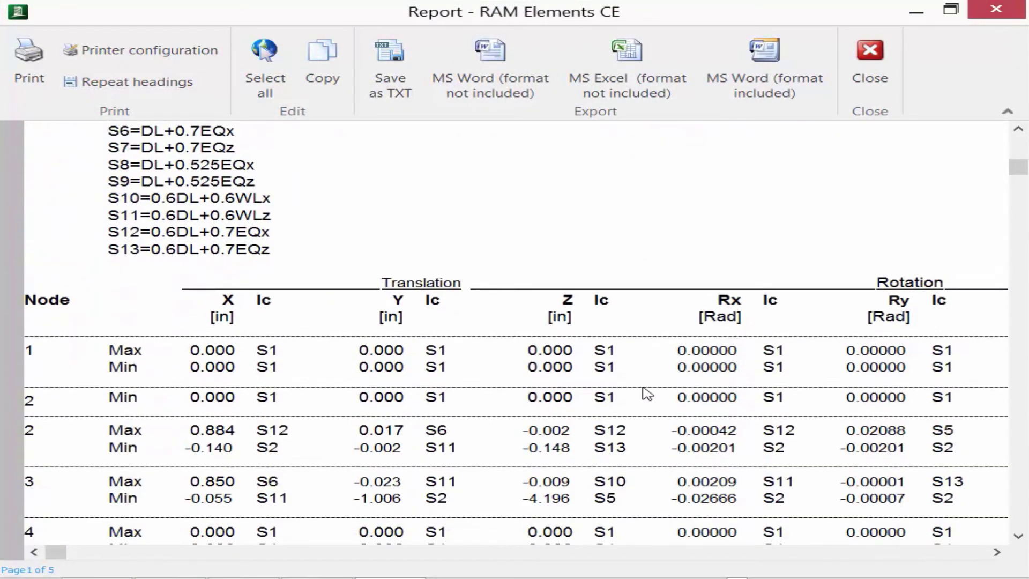
pyautogui.scroll(-1, 647, 395)
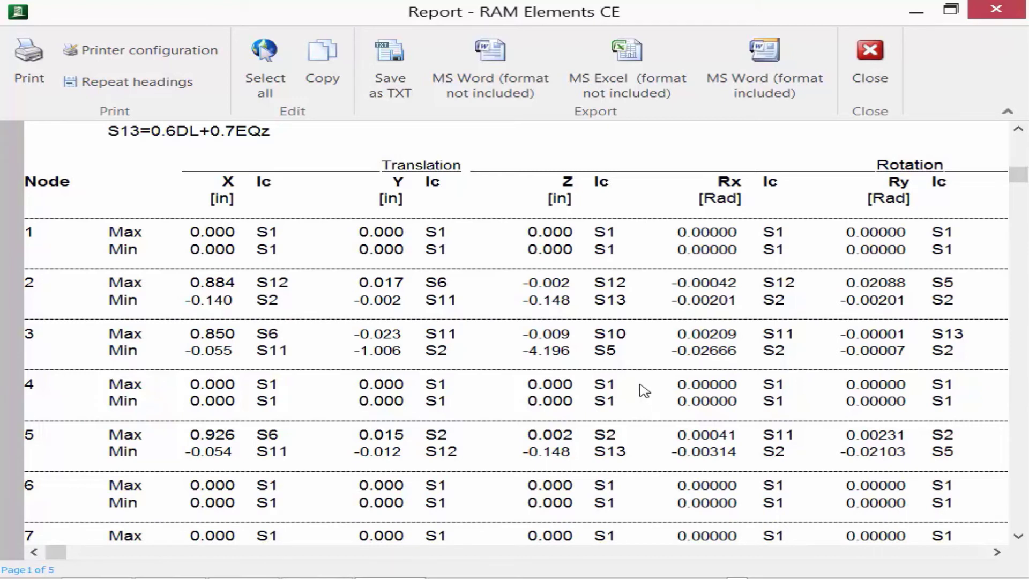
pyautogui.scroll(-10, 640, 390)
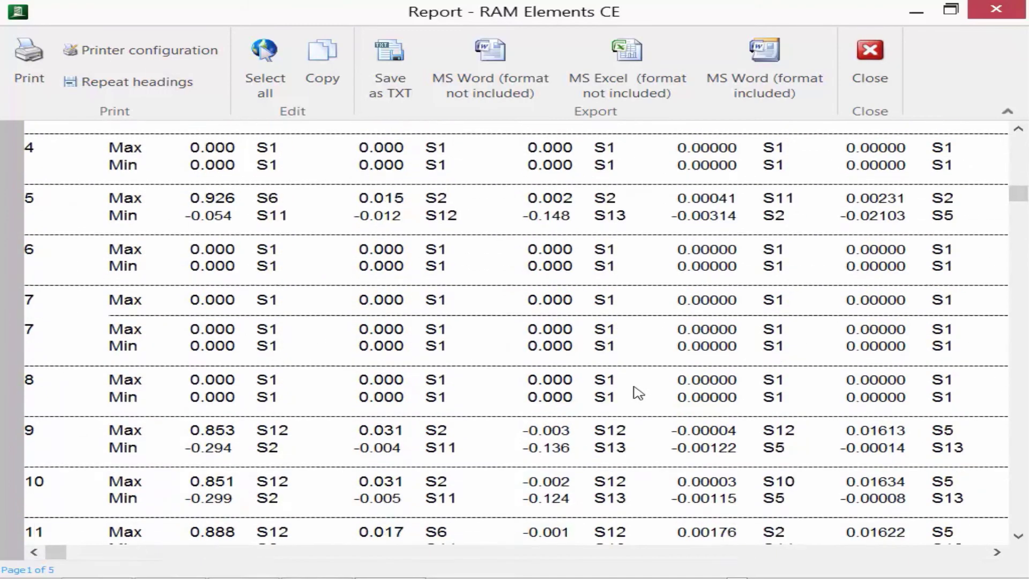
pyautogui.scroll(-15, 628, 391)
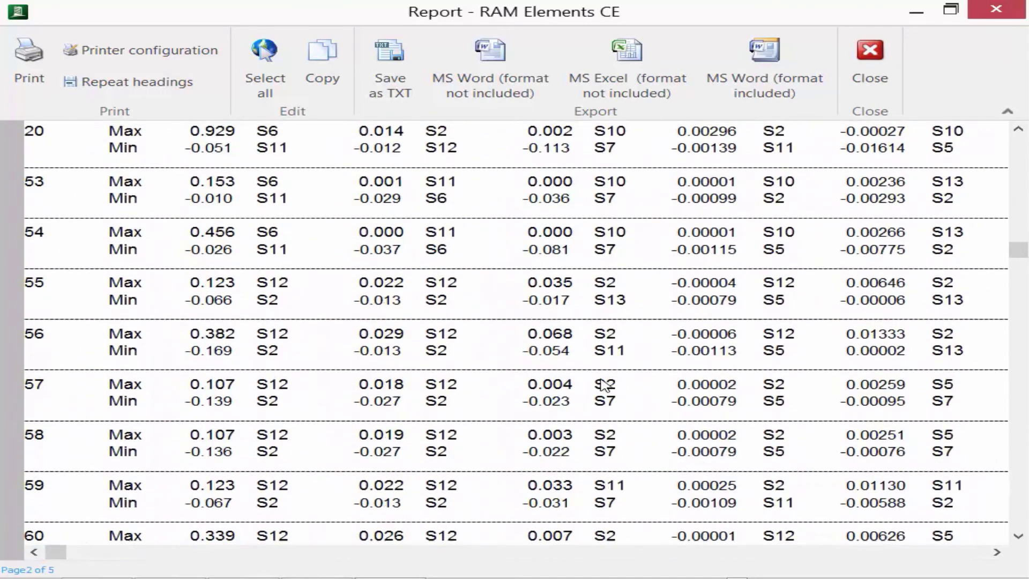
pyautogui.scroll(-15, 593, 377)
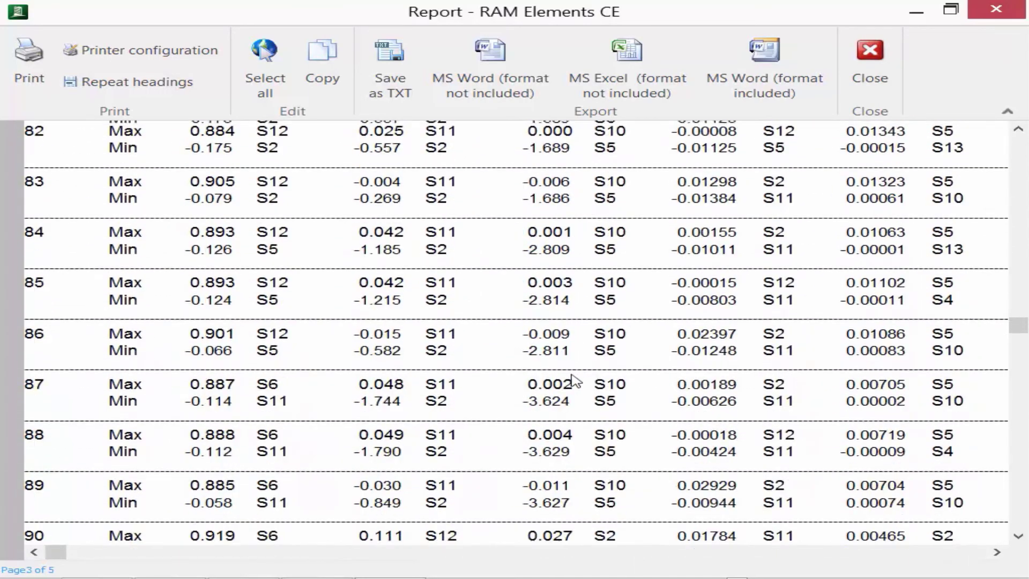
pyautogui.scroll(-15, 567, 382)
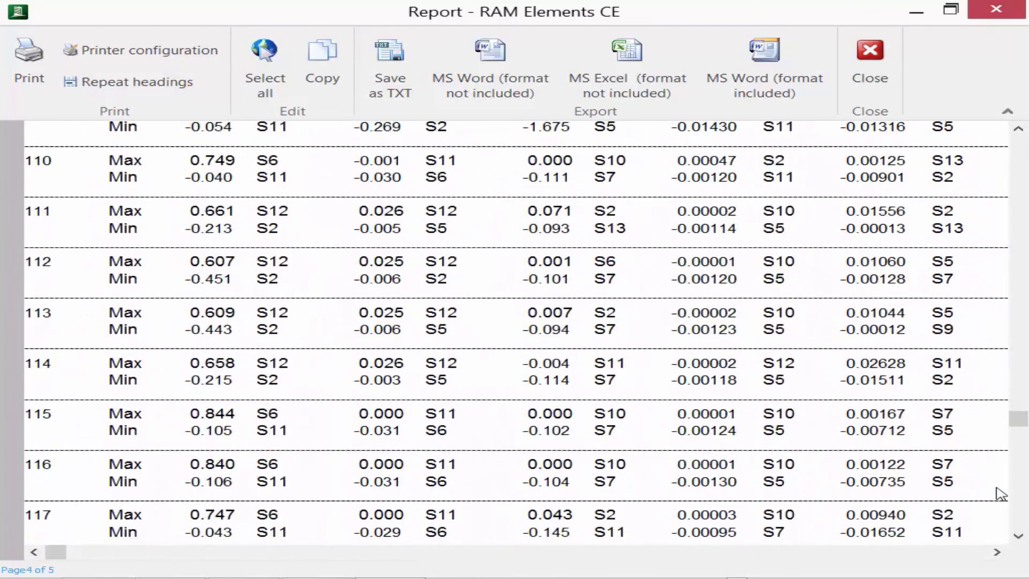
# Examine the envelope for nodal reactions for combinations S1 to S13, and close the report.
pyautogui.scroll(-1, 666, 415)
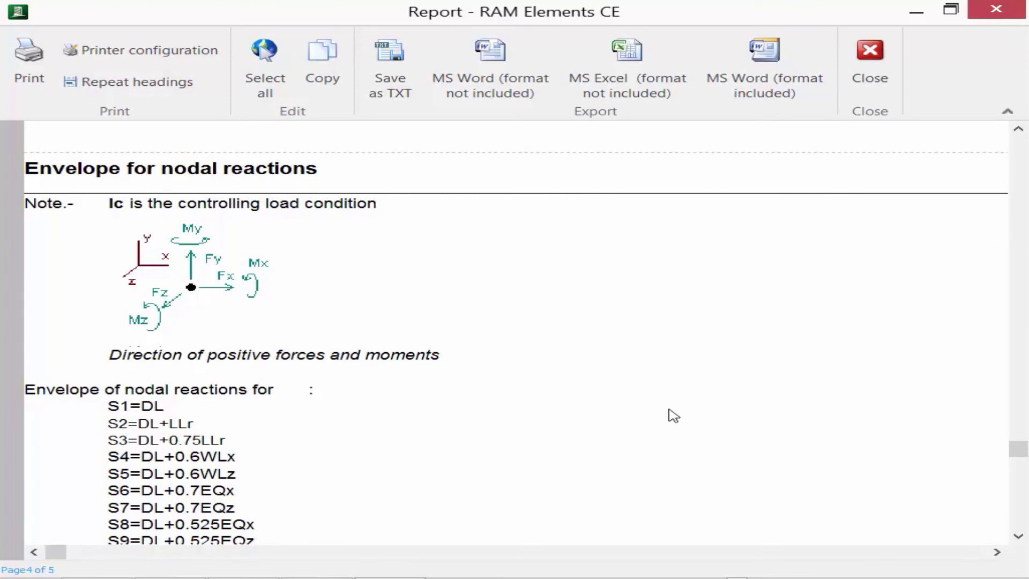
pyautogui.scroll(-1, 674, 414)
pyautogui.scroll(-10, 674, 414)
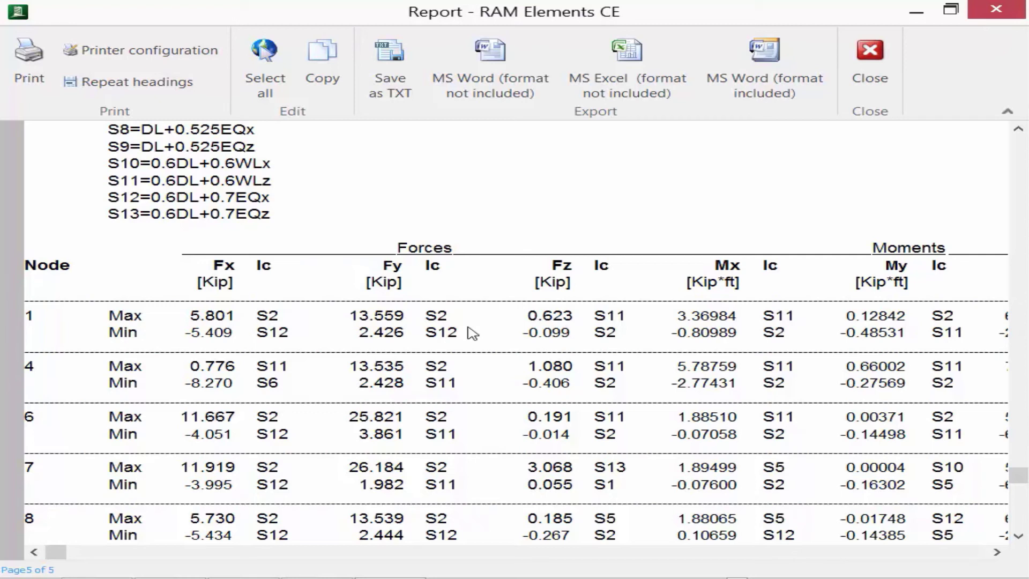
pyautogui.click(869, 67)
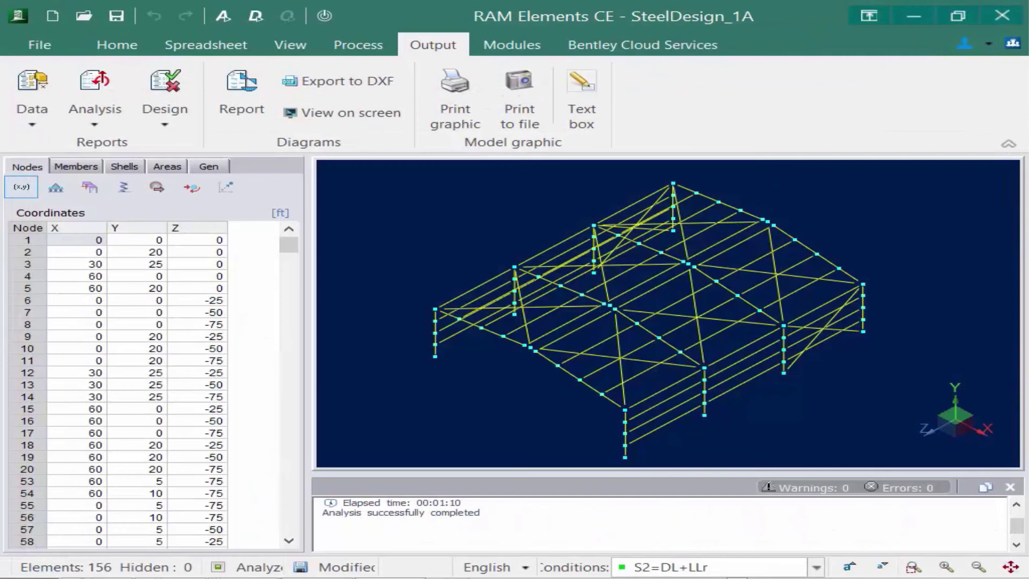
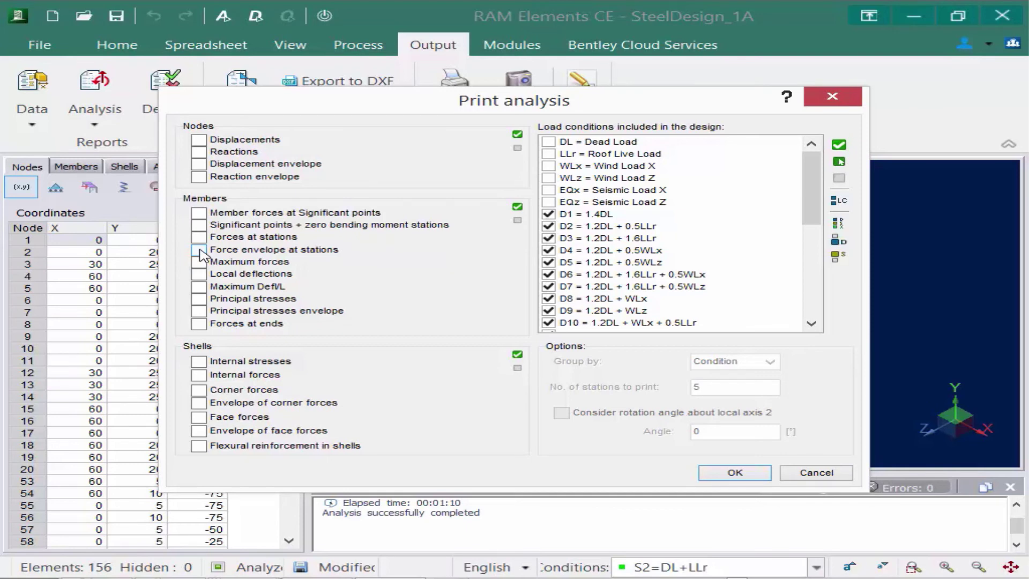
# Generate an analysis results report with the members' Force envelope at stations and Maximum forces for the design combinations D1 to D17.
pyautogui.click(198, 251)
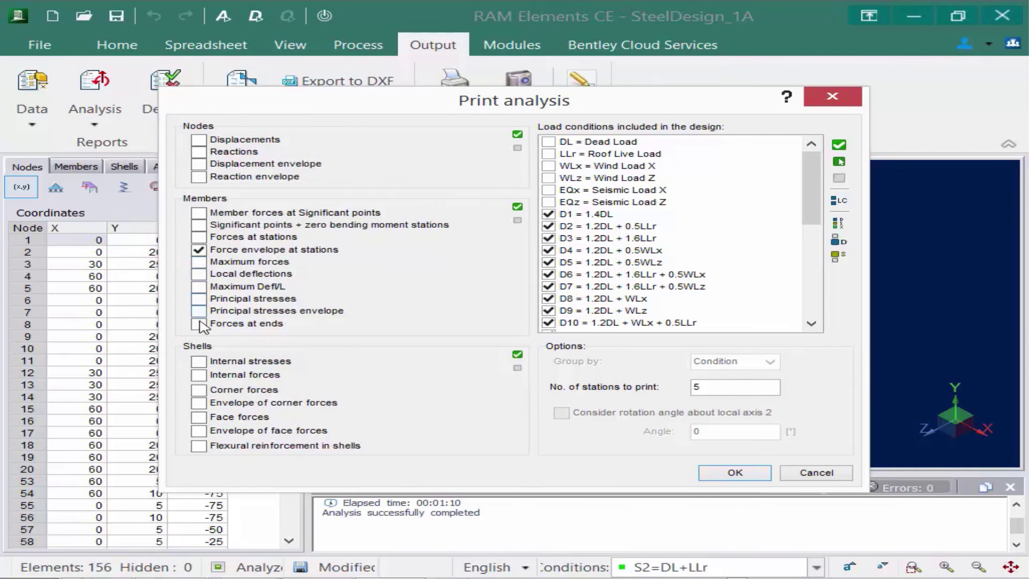
pyautogui.click(199, 262)
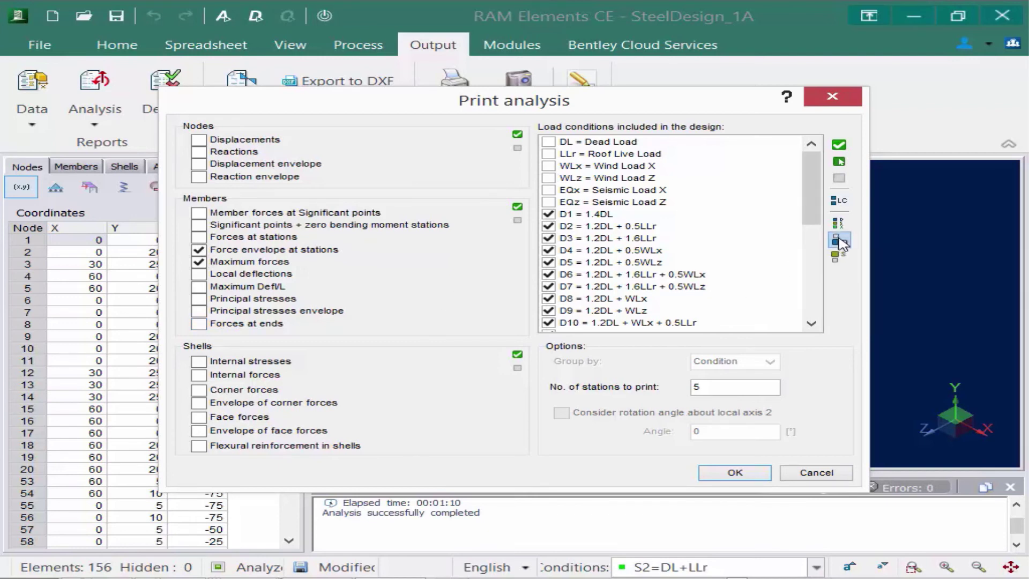
pyautogui.moveTo(815, 218)
pyautogui.mouseDown()
pyautogui.moveTo(818, 292)
pyautogui.moveTo(834, 246)
pyautogui.moveTo(828, 209)
pyautogui.mouseUp()
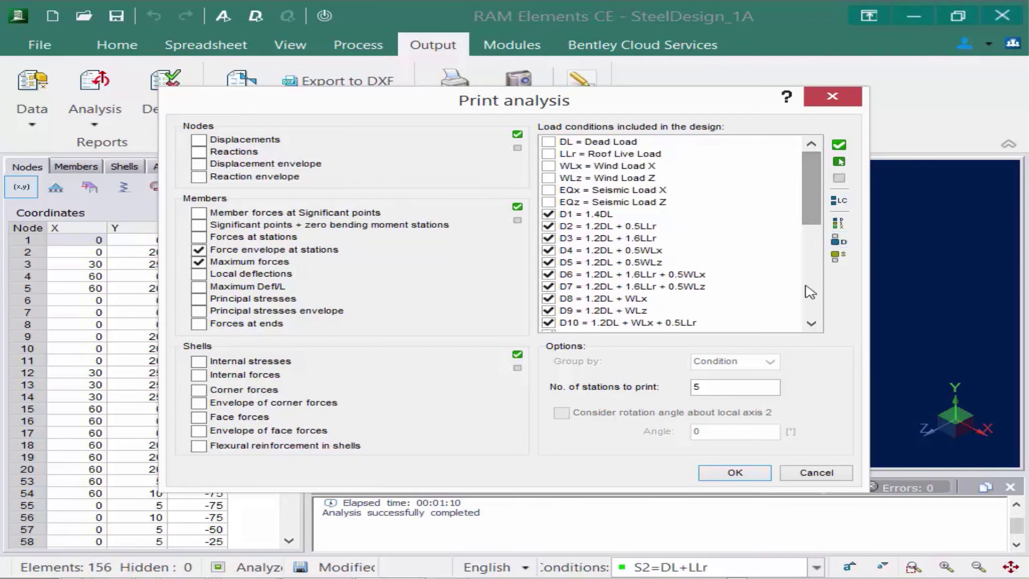
pyautogui.click(735, 474)
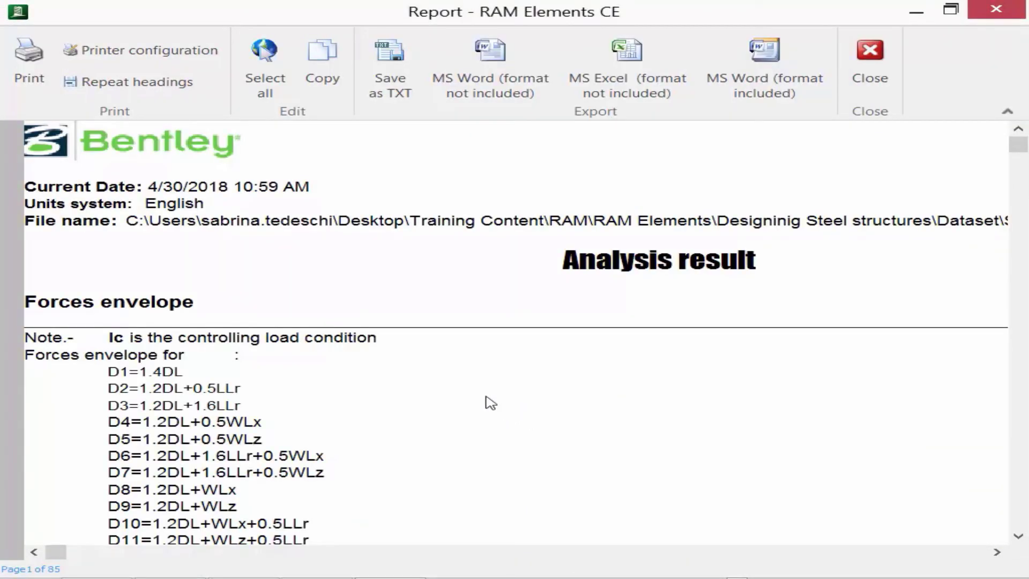
# Examine the forces envelope at each member's stations in the report, including the controlling design combinations, and close the report.
pyautogui.scroll(-3, 475, 386)
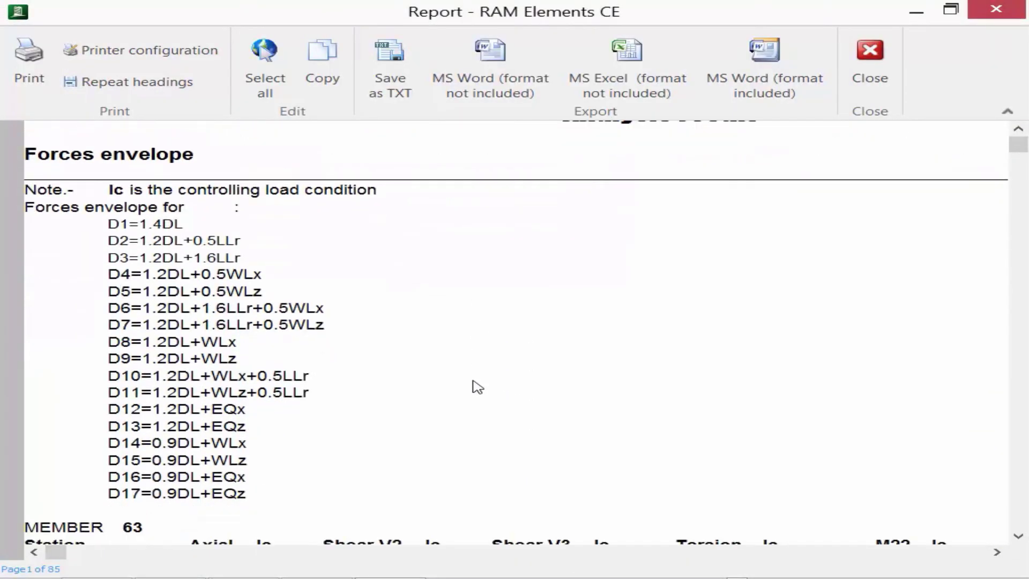
pyautogui.scroll(-6, 478, 387)
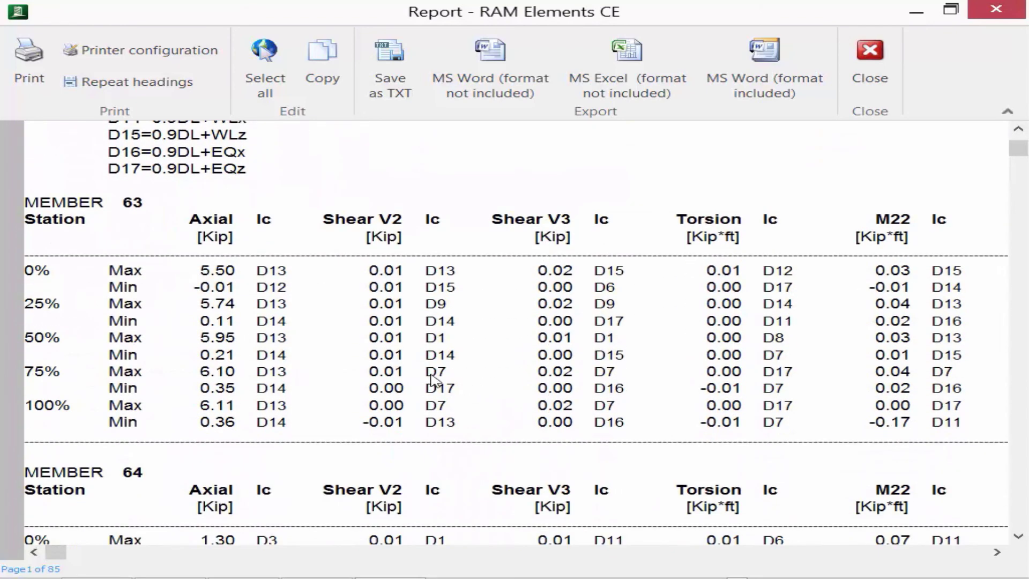
pyautogui.scroll(-2, 144, 466)
pyautogui.scroll(-1, 146, 470)
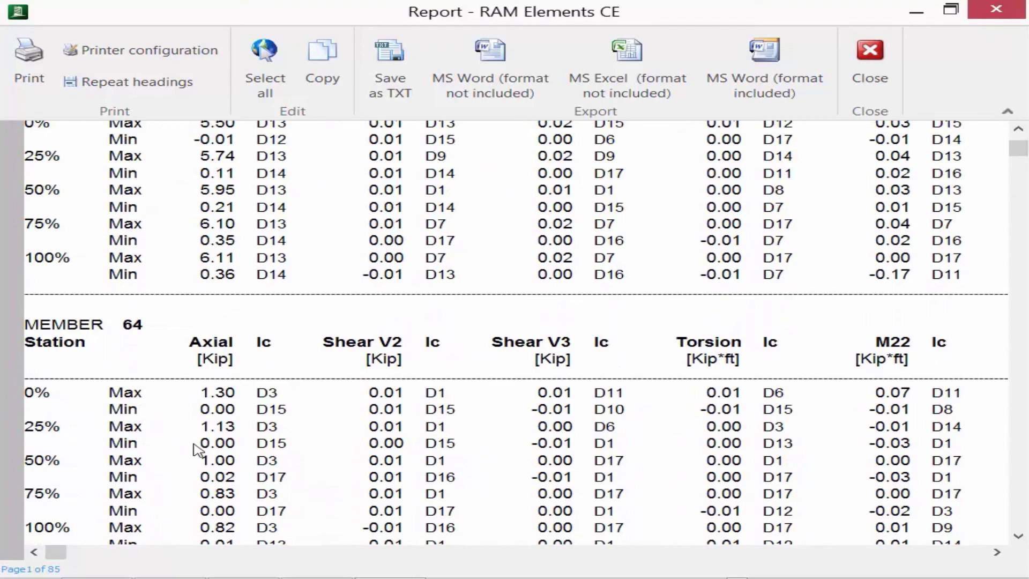
pyautogui.scroll(-1, 1025, 523)
pyautogui.scroll(-15, 1025, 523)
pyautogui.scroll(-15, 1025, 523)
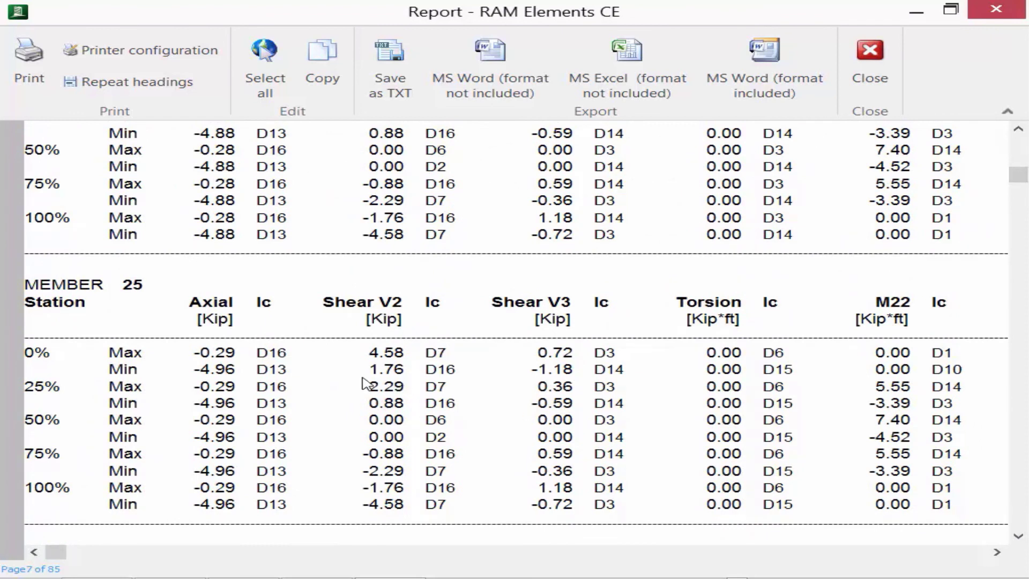
pyautogui.click(861, 53)
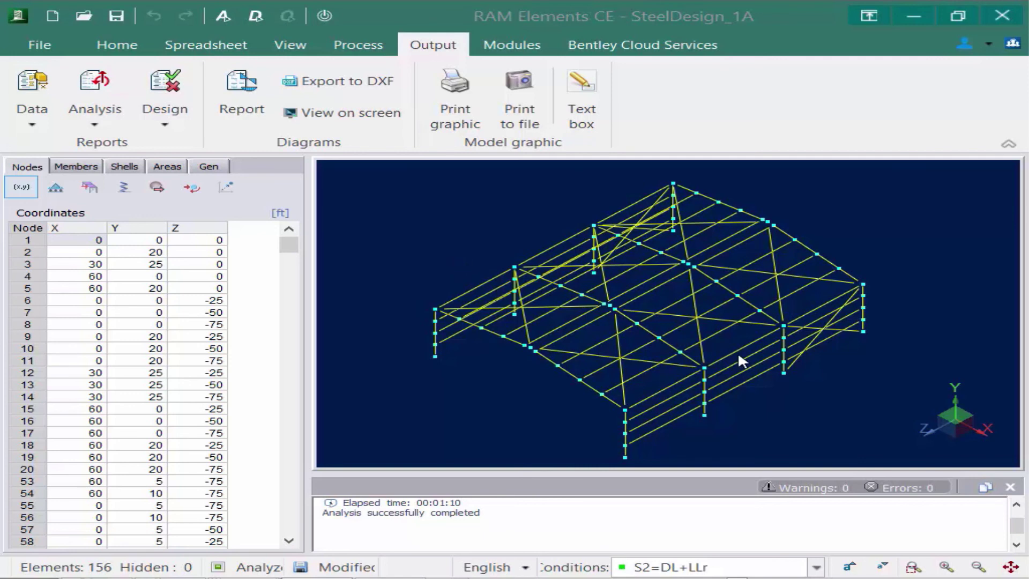
# Open the forces diagrams of the eave beam between nodes 18 and 19, and set the condition to D9=1.2DL+WLz.
pyautogui.moveTo(742, 350)
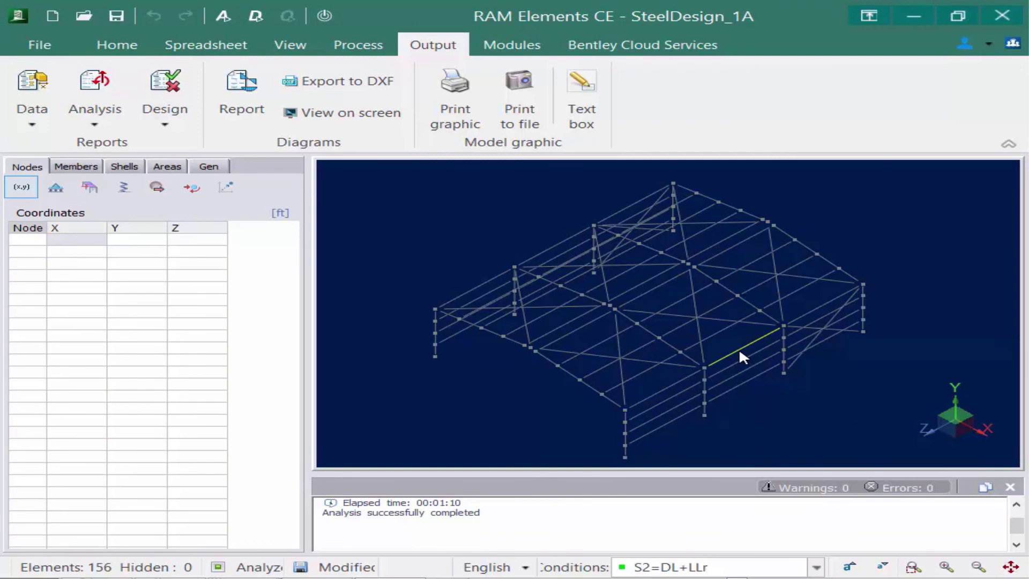
pyautogui.doubleClick(740, 352)
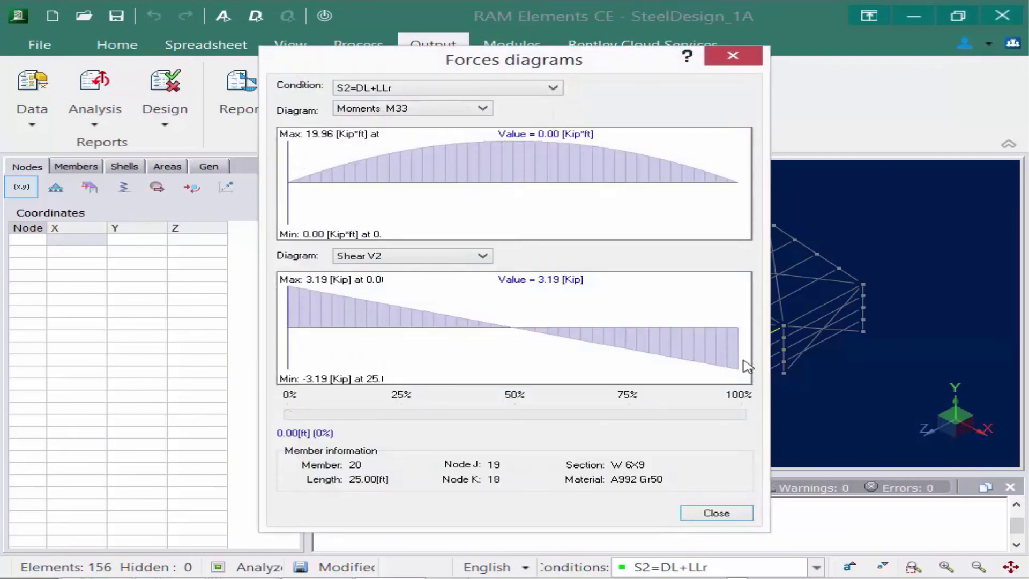
pyautogui.click(364, 88)
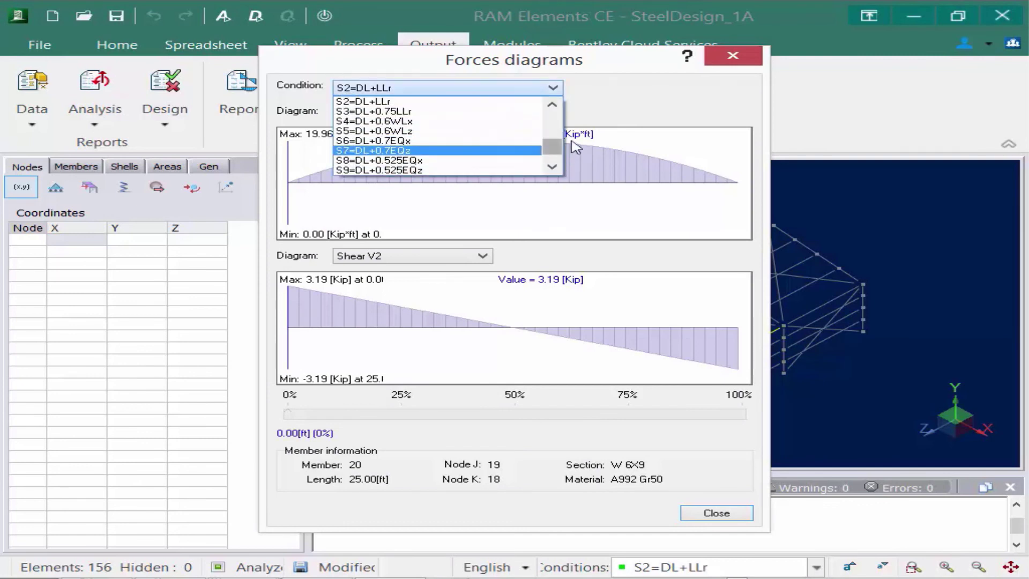
pyautogui.scroll(-5, 552, 134)
pyautogui.click(429, 130)
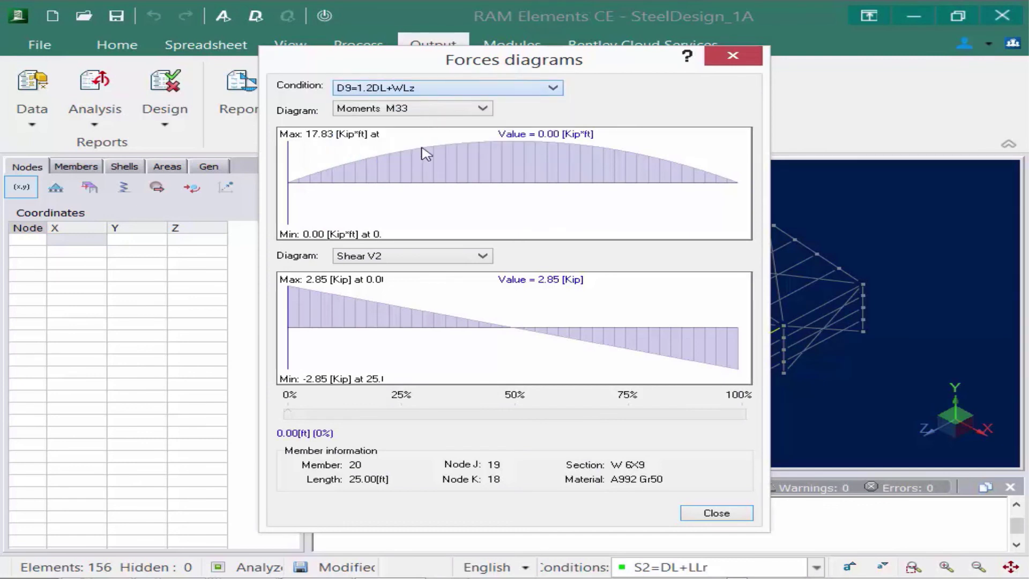
# View the beam's V3 envelope and Translation in 1 in the upper diagram, and close the forces diagrams.
pyautogui.click(381, 109)
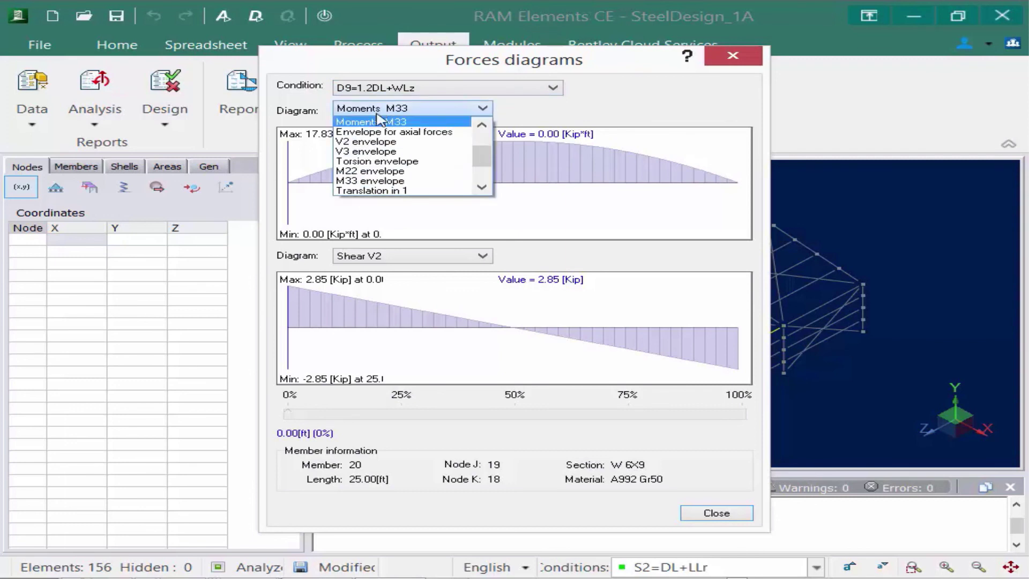
pyautogui.click(375, 151)
pyautogui.click(375, 109)
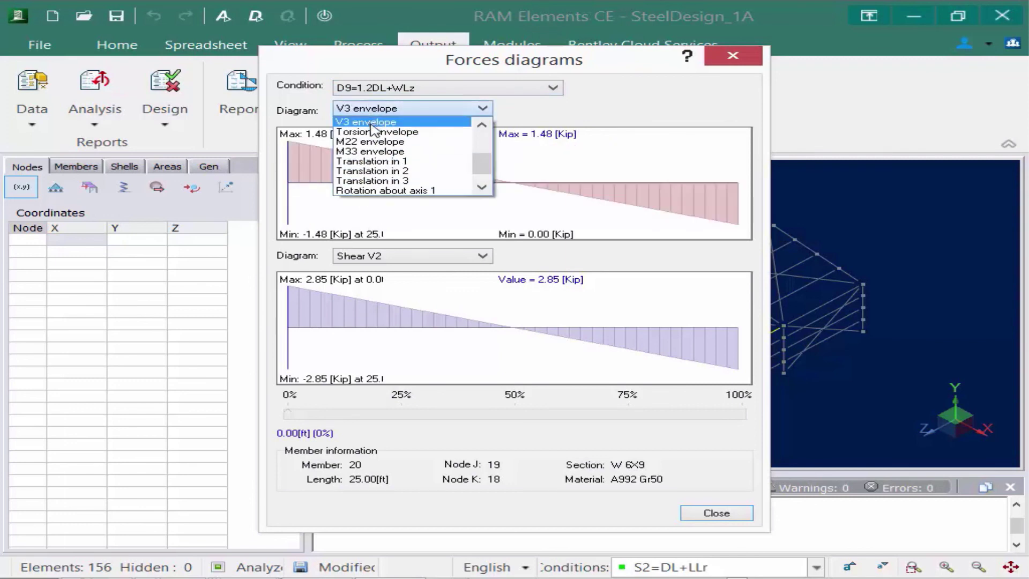
pyautogui.click(372, 160)
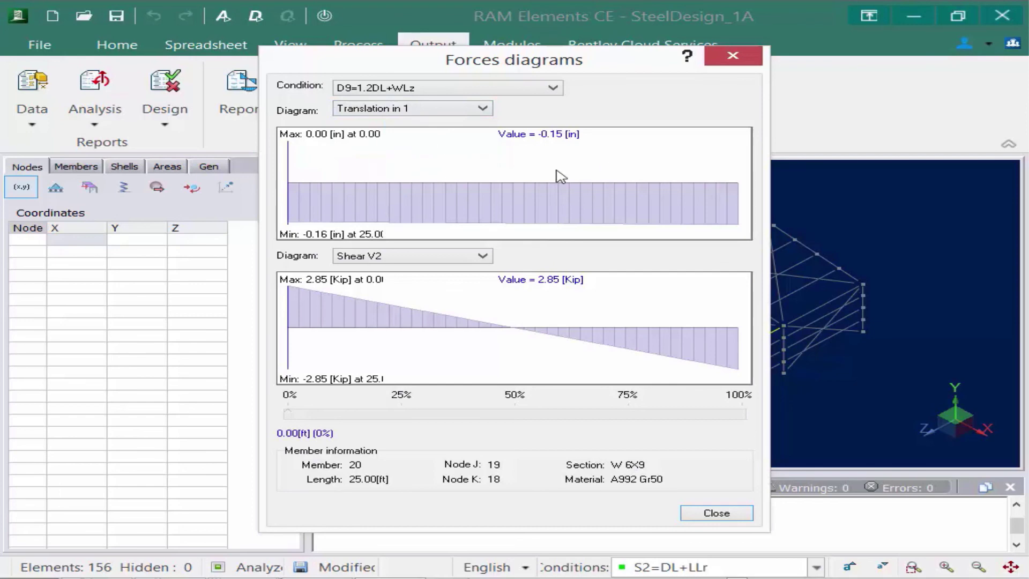
pyautogui.click(710, 515)
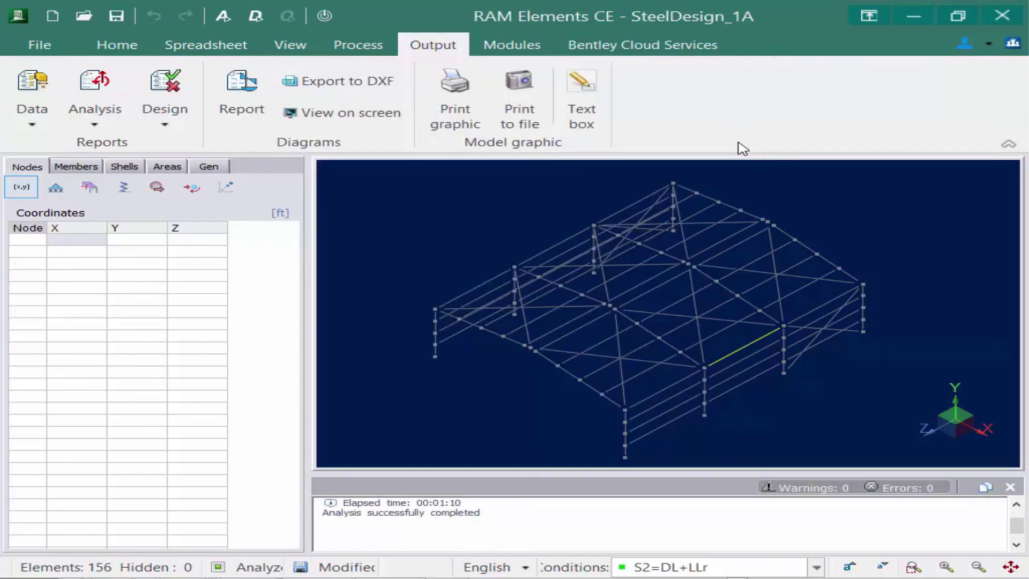
# Select all elements of the building model.
pyautogui.click(125, 47)
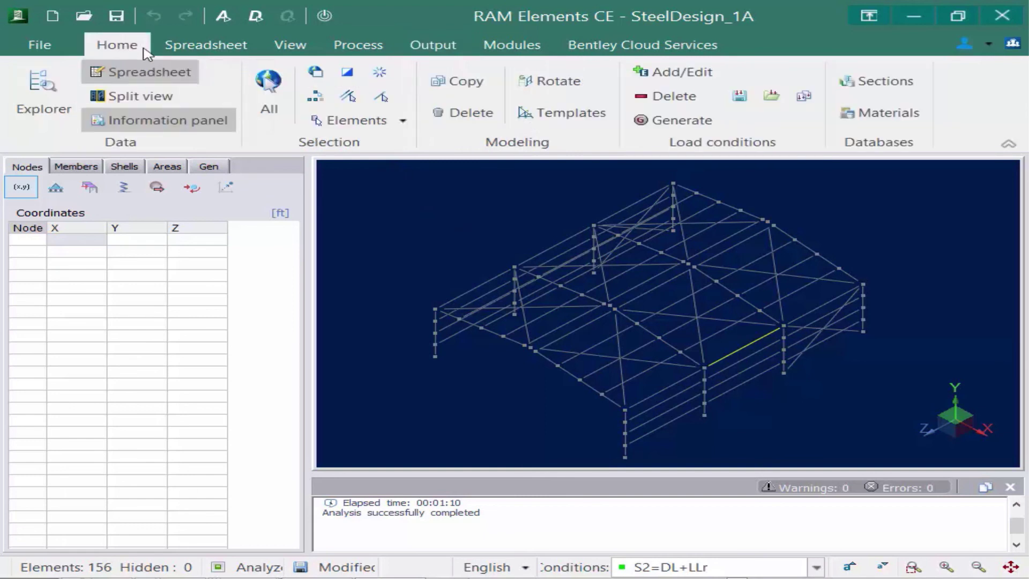
pyautogui.click(268, 86)
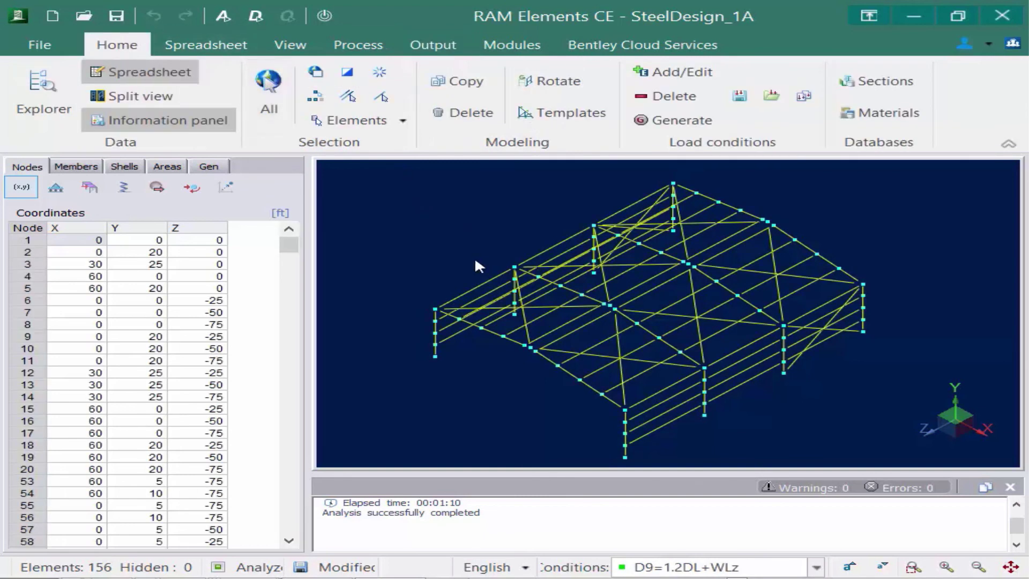